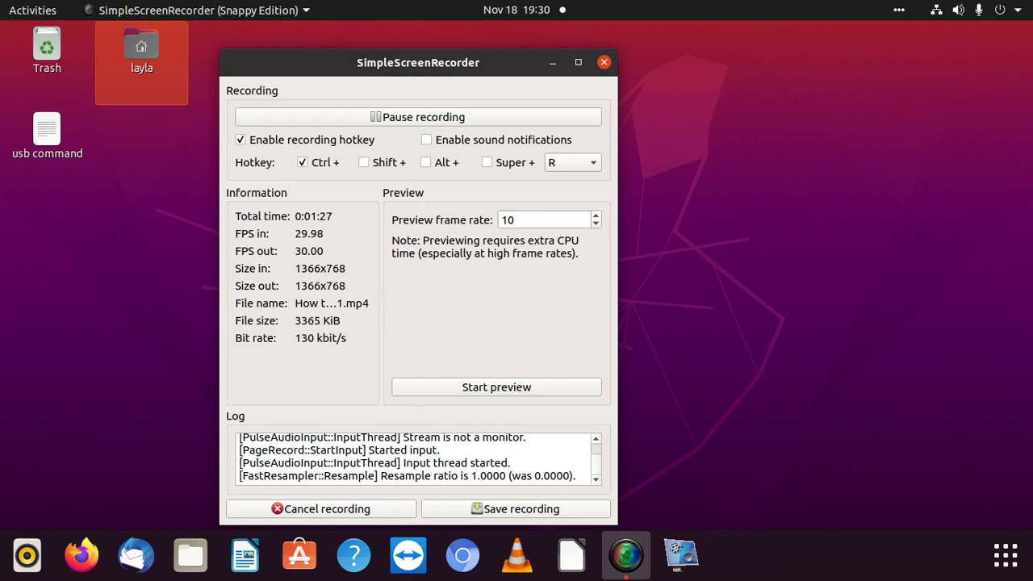
Step: Launch Ubuntu Settings from the system menu and reach the Sound page by searching 'sound'
left_click(977, 10)
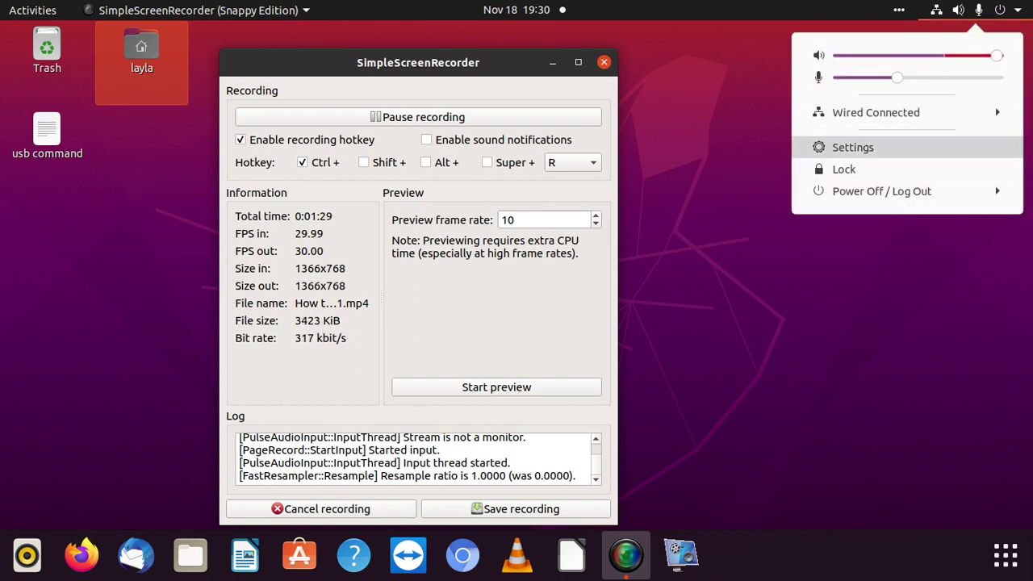
left_click(853, 146)
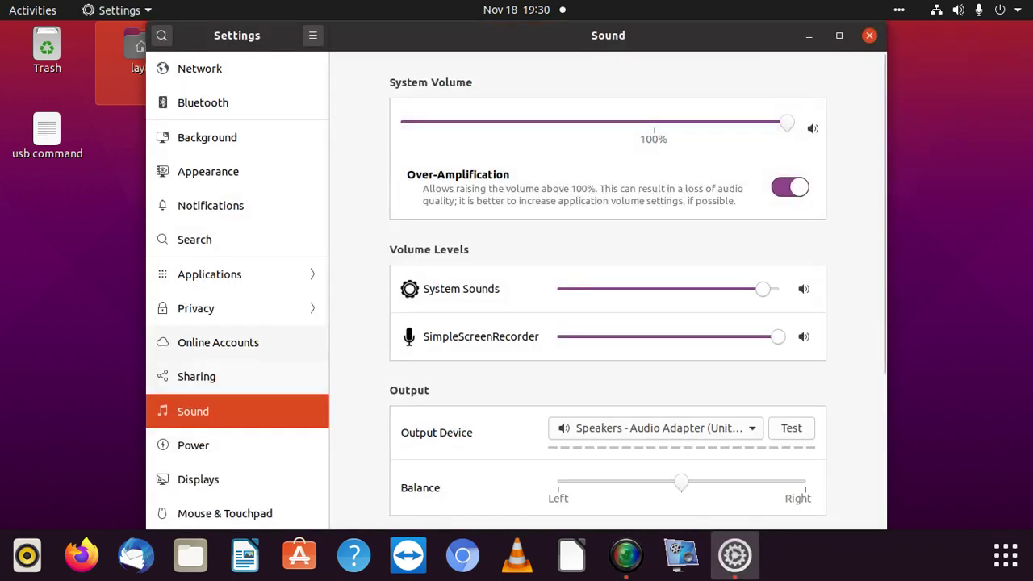
left_click(234, 376)
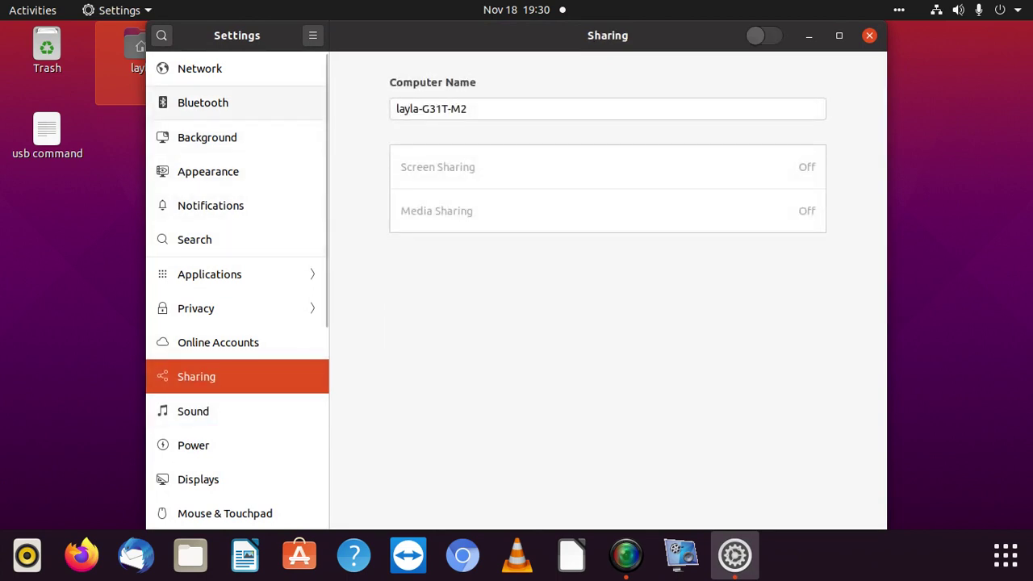
left_click(234, 103)
left_click(235, 68)
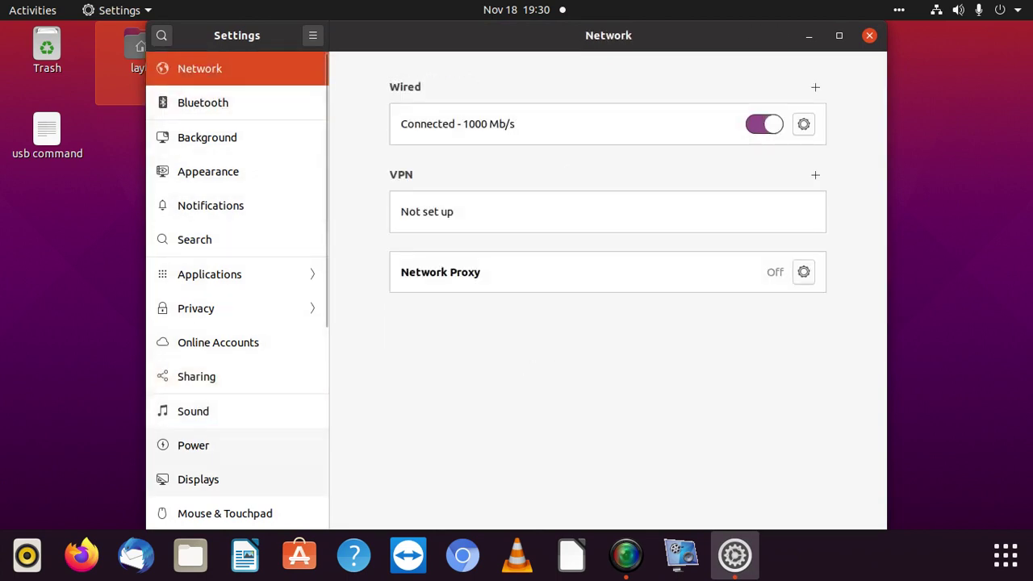
scroll(234, 445, "down", 5)
scroll(234, 445, "up", 5)
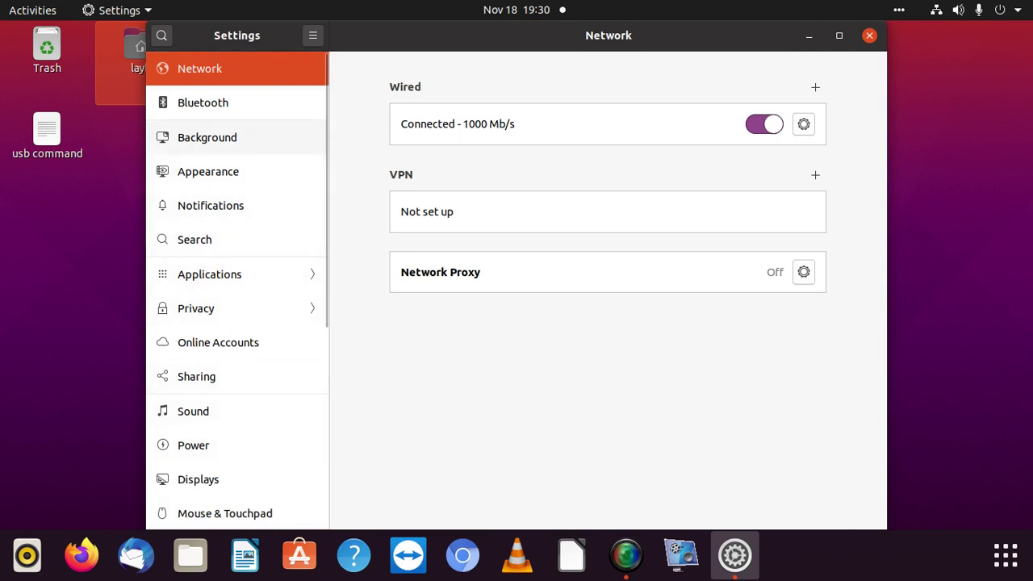
left_click(162, 34)
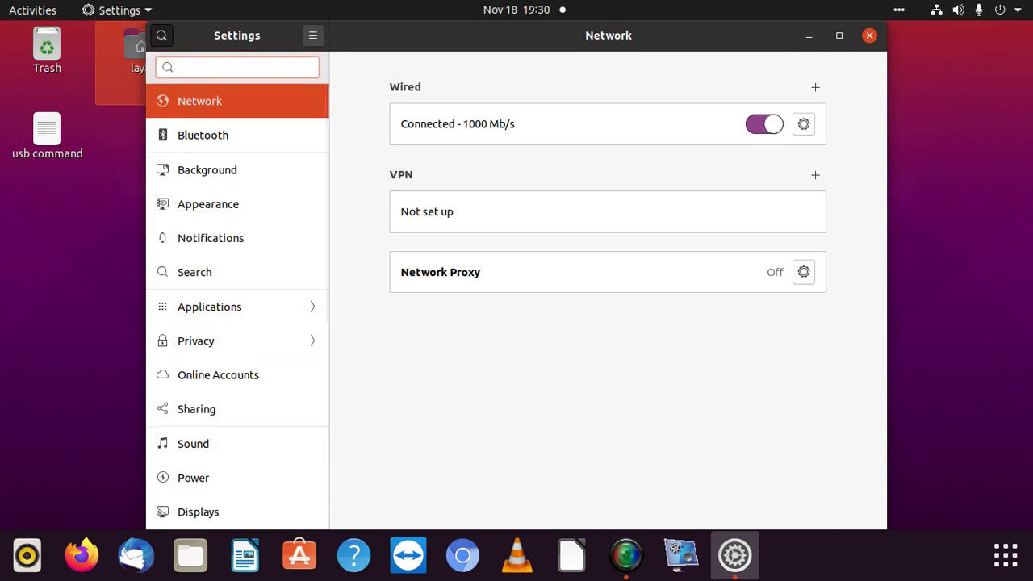
type("sound")
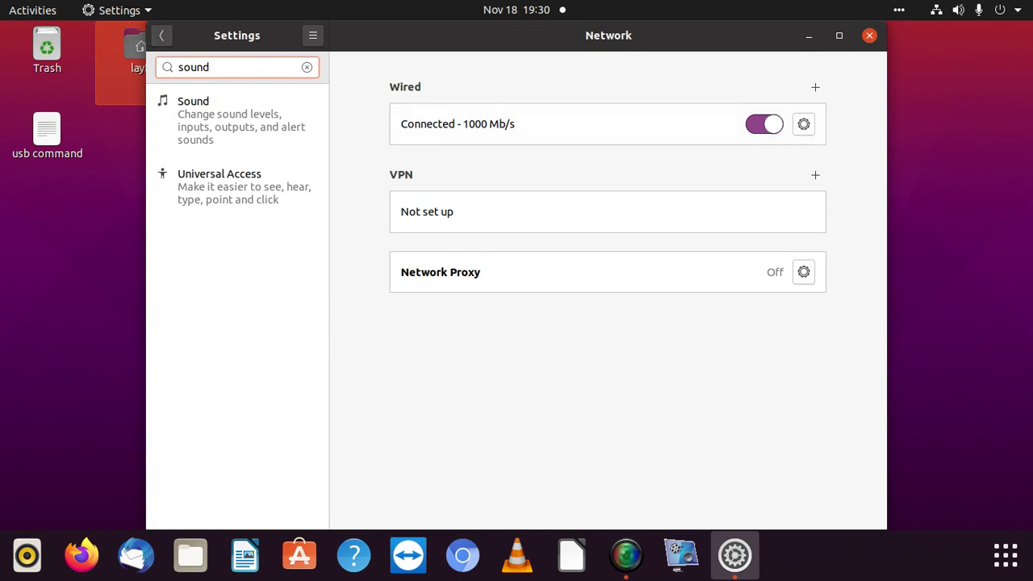
key("Return")
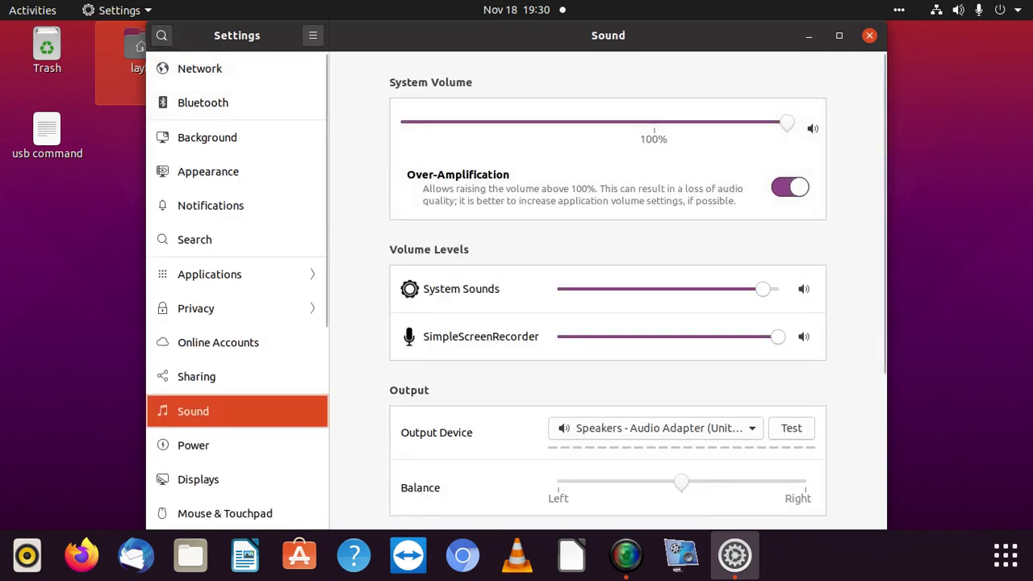
scroll(608, 323, "down", 4)
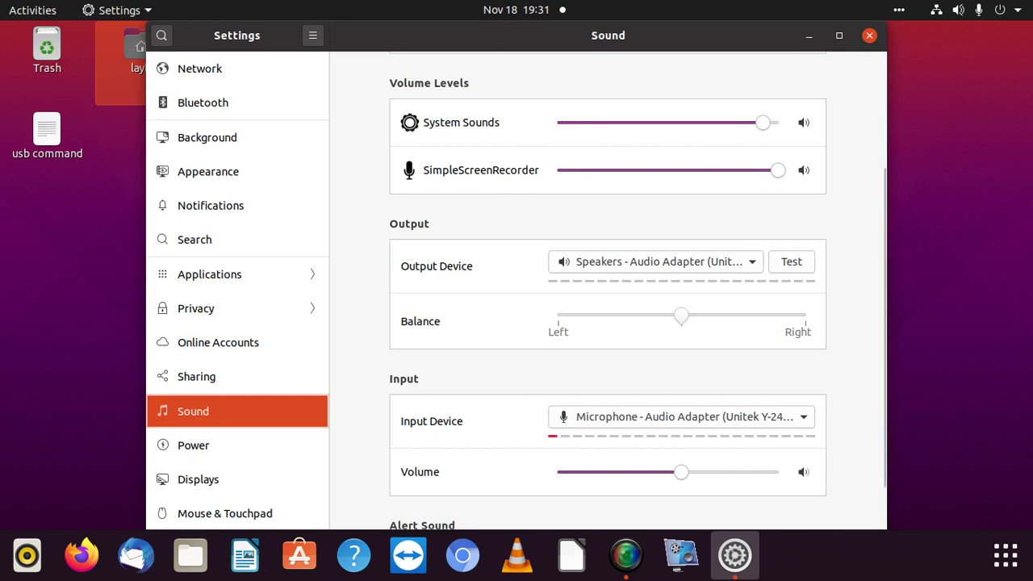
Step: Bring the microphone Input Volume slider to about half, after briefly pushing it near maximum
key("Tab")
key("Tab")
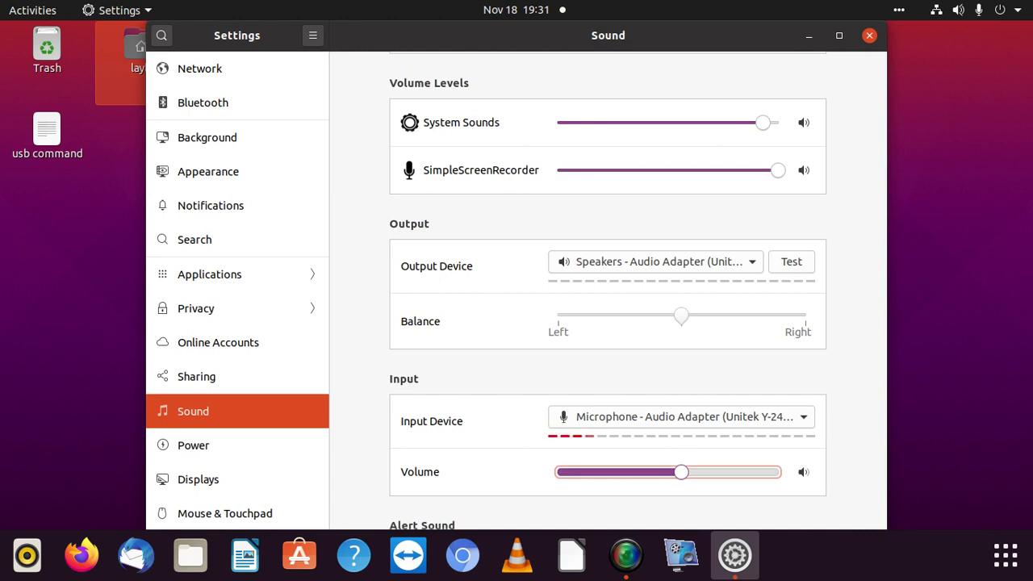
key("Right")
key("Right")
key("Right")
key("Right")
key("Right")
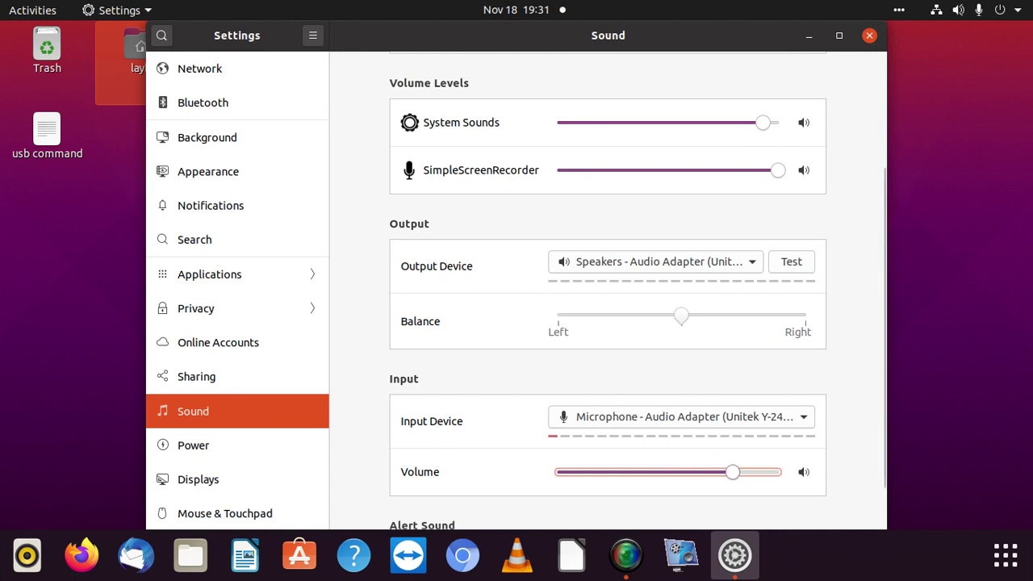
key("Right")
key("Right")
key("Right")
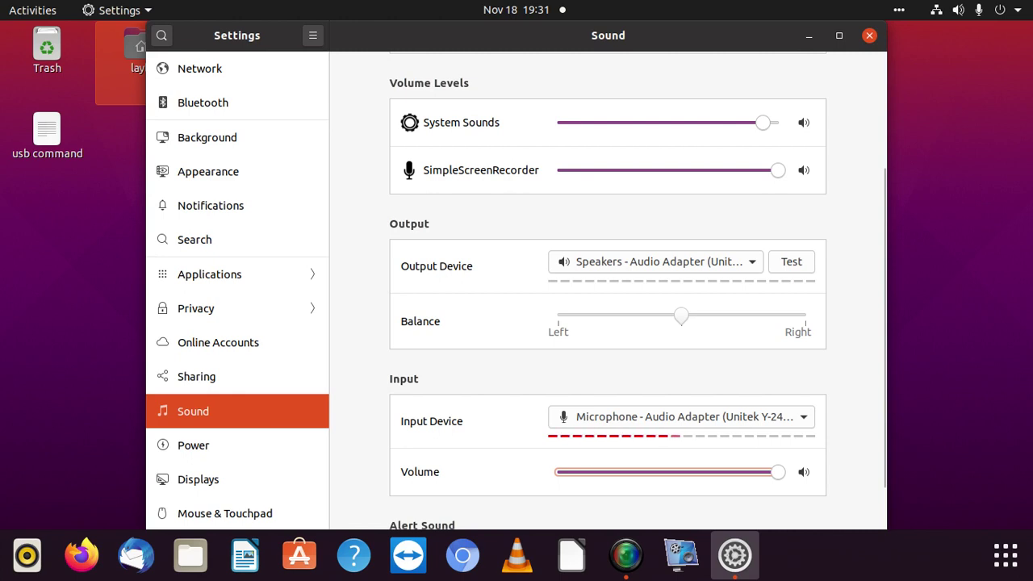
key("Left")
key("Left")
key("Left")
key("Left")
key("Left")
key("Left")
key("Left")
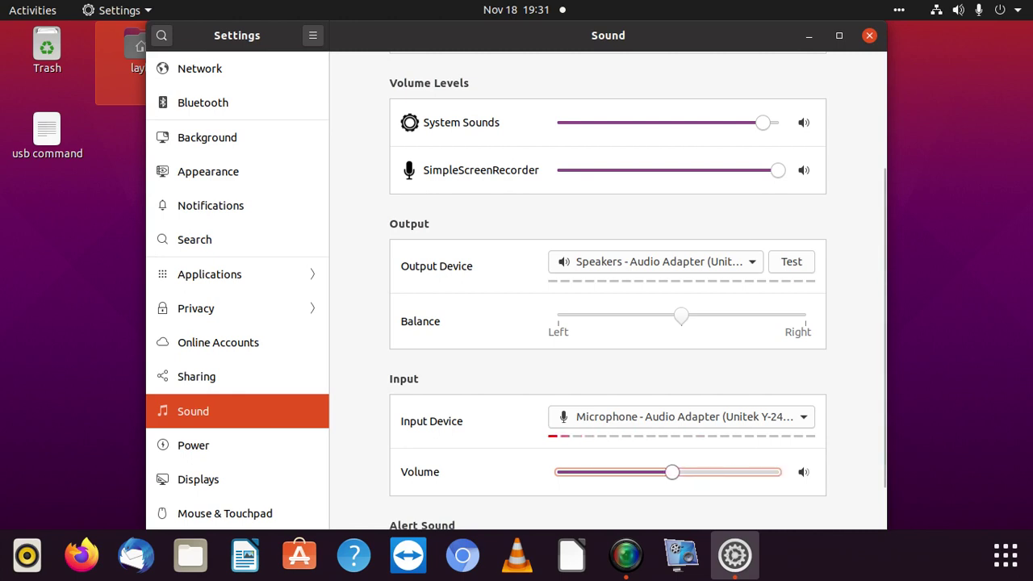
key("Left")
key("Left")
key("Right")
key("Right")
key("Right")
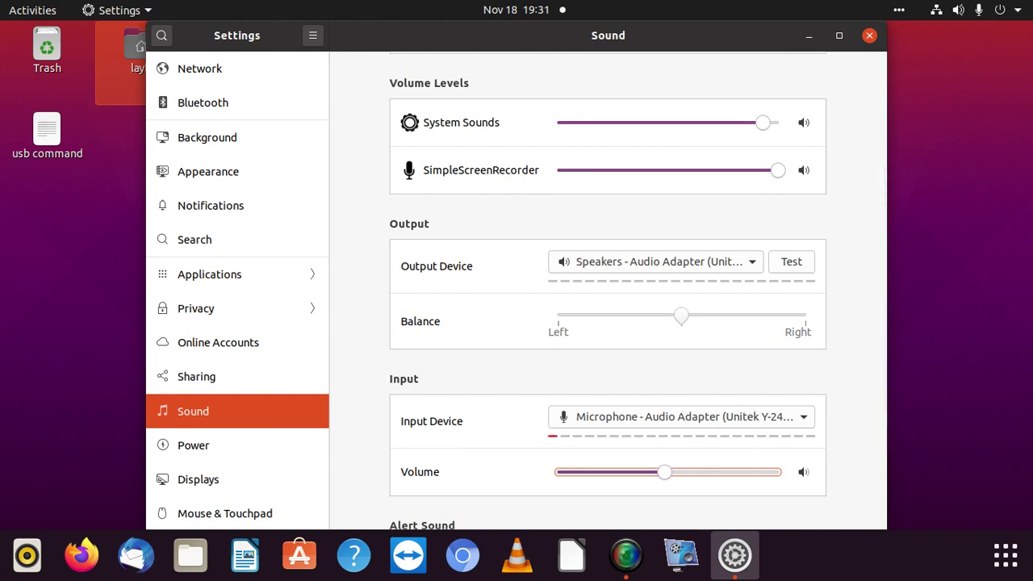
key("Right")
key("Right")
key("Right")
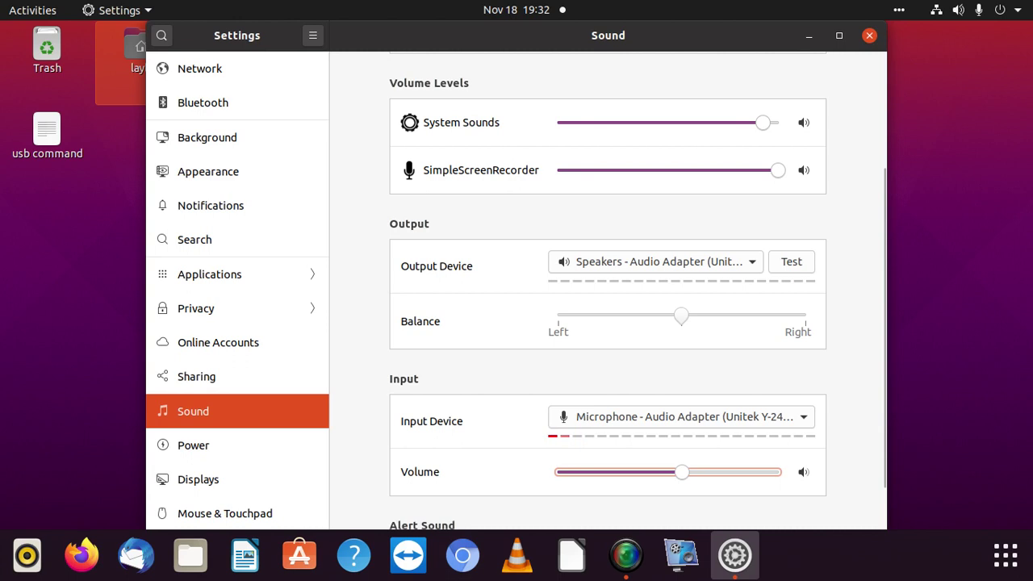
Step: Open google.com in Chromium and search for 'usb microphone' from the suggestions
left_click(462, 556)
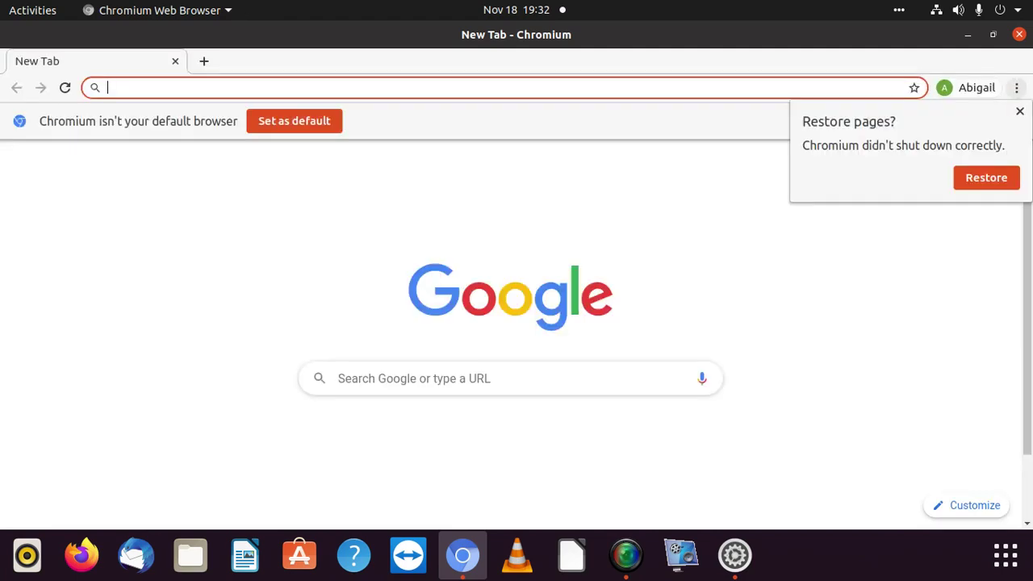
type("google.com")
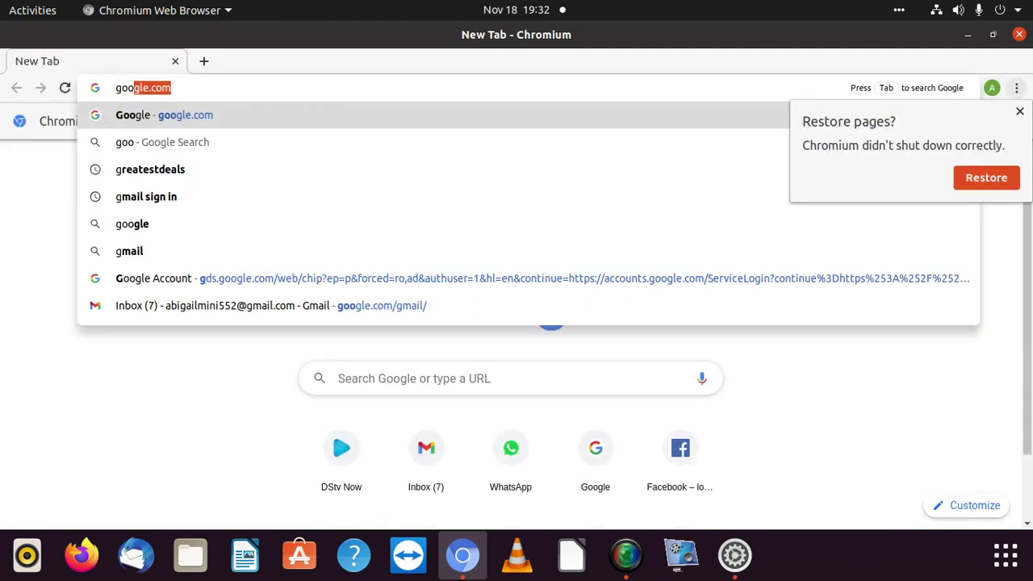
key("Return")
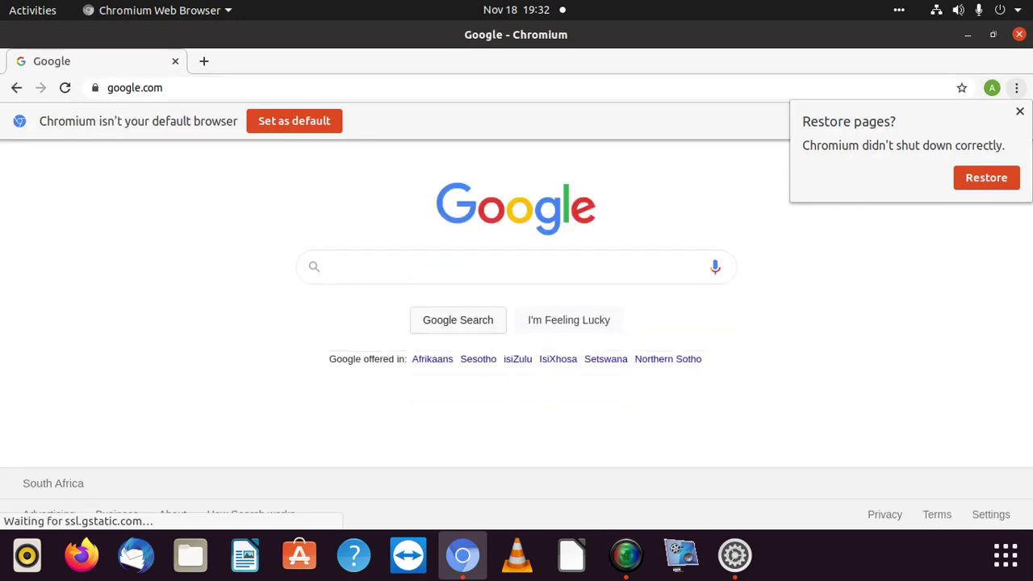
type("usb ")
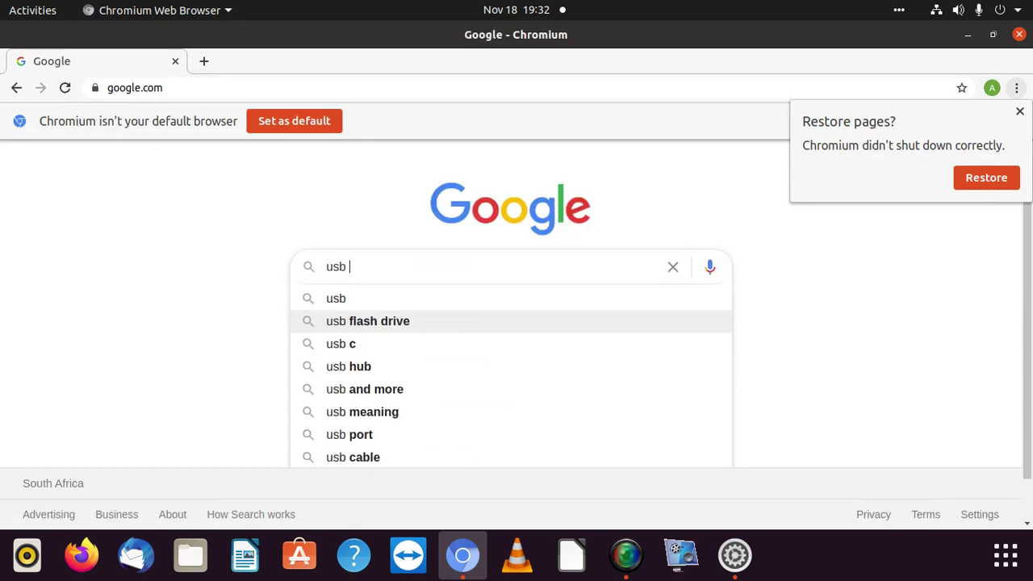
type("microp")
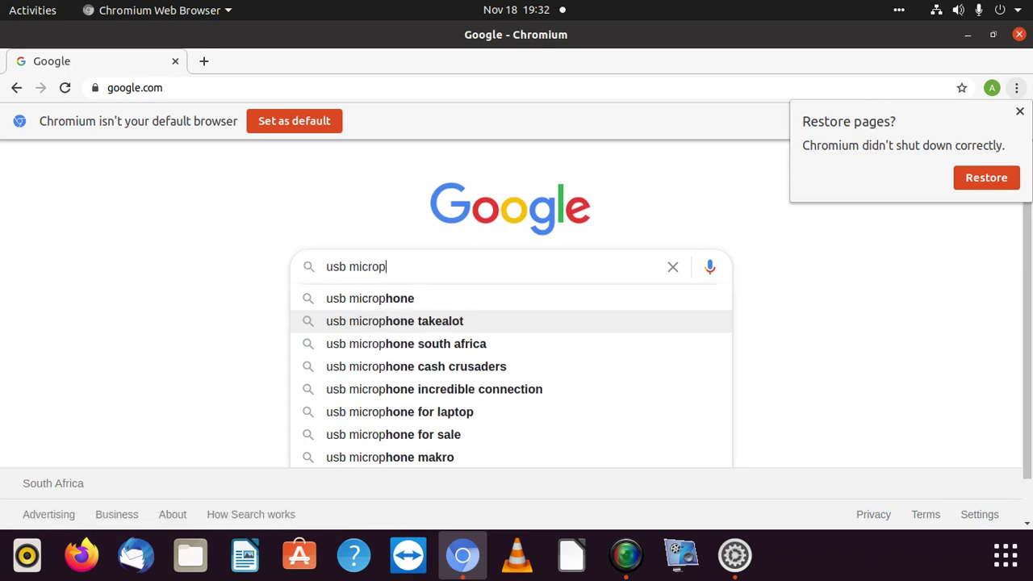
key("Down")
key("Return")
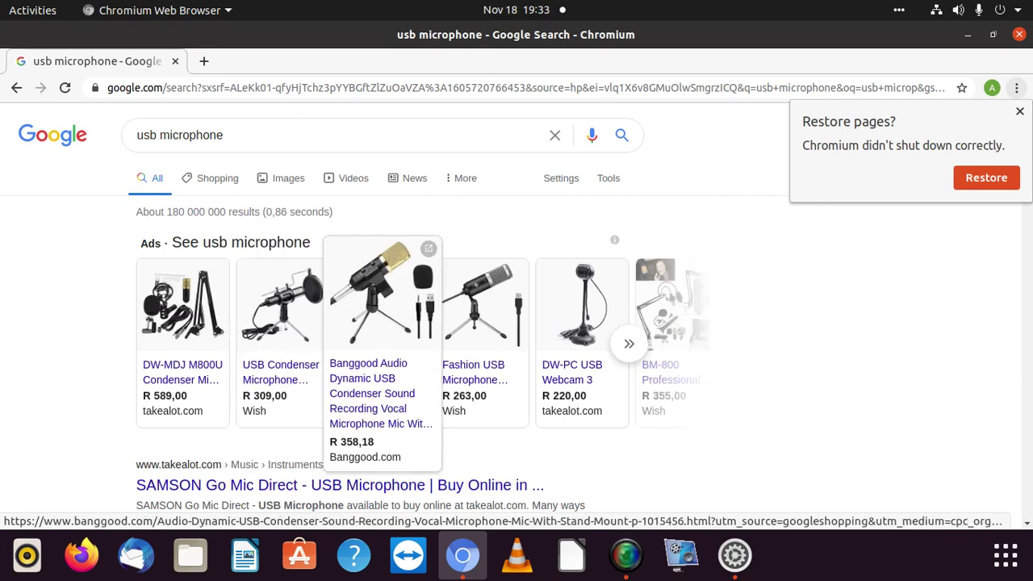
Step: Extend the Google query to 'usb microphone and speaker connector' and view its image results
left_click(274, 135)
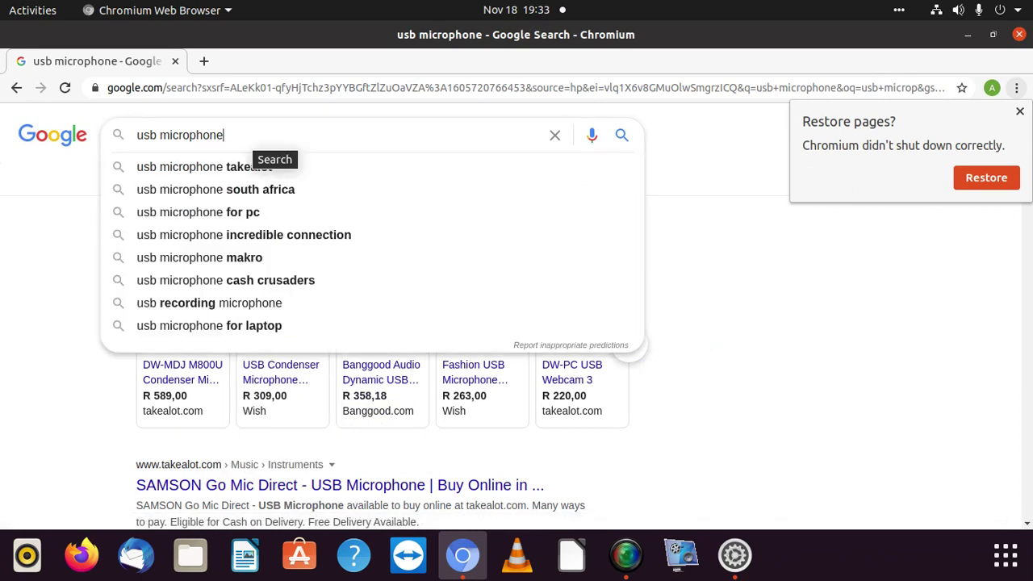
type(" and ")
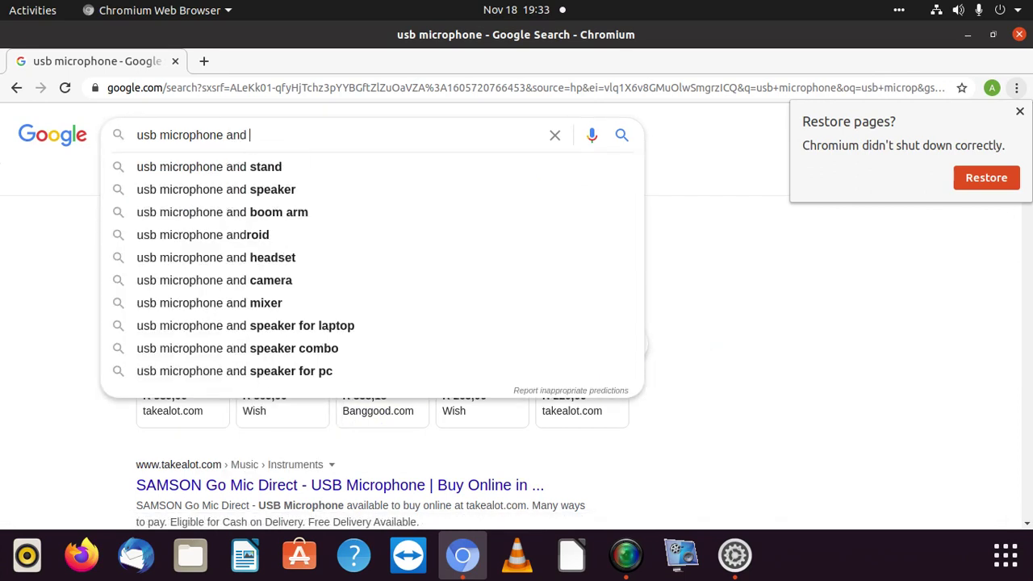
type("speak")
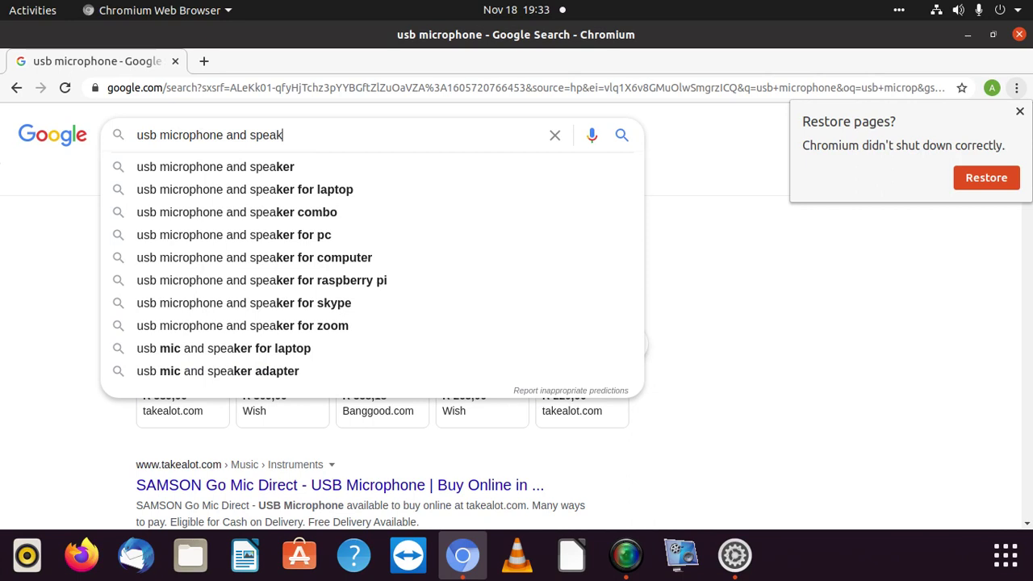
type("er ")
type("co")
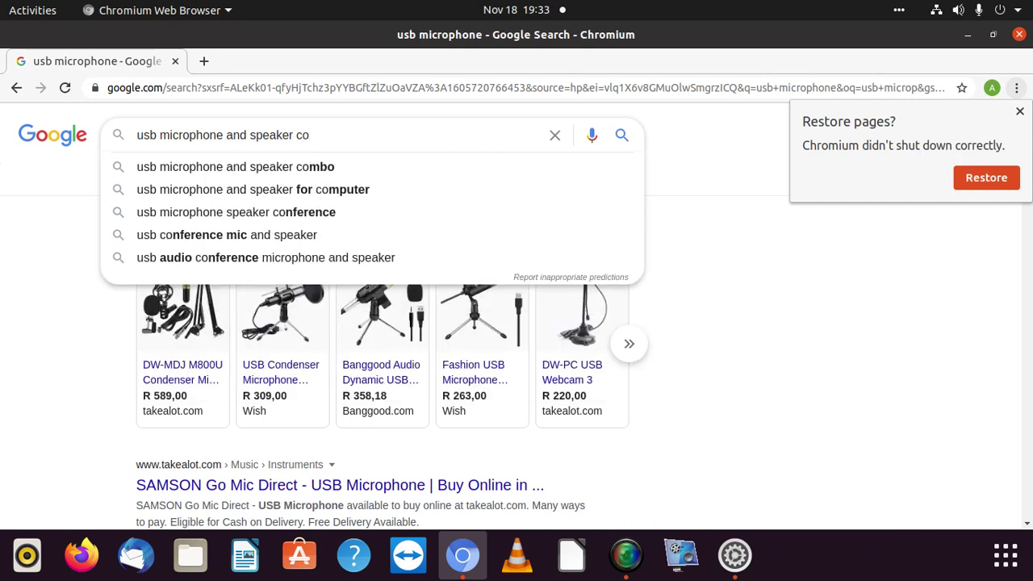
type("nnecti")
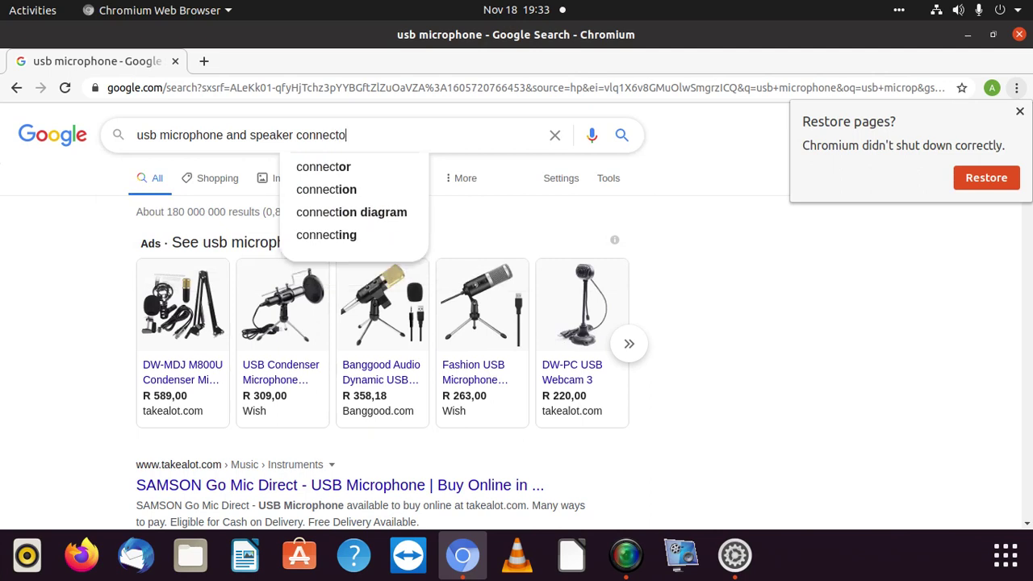
type("on")
key("Return")
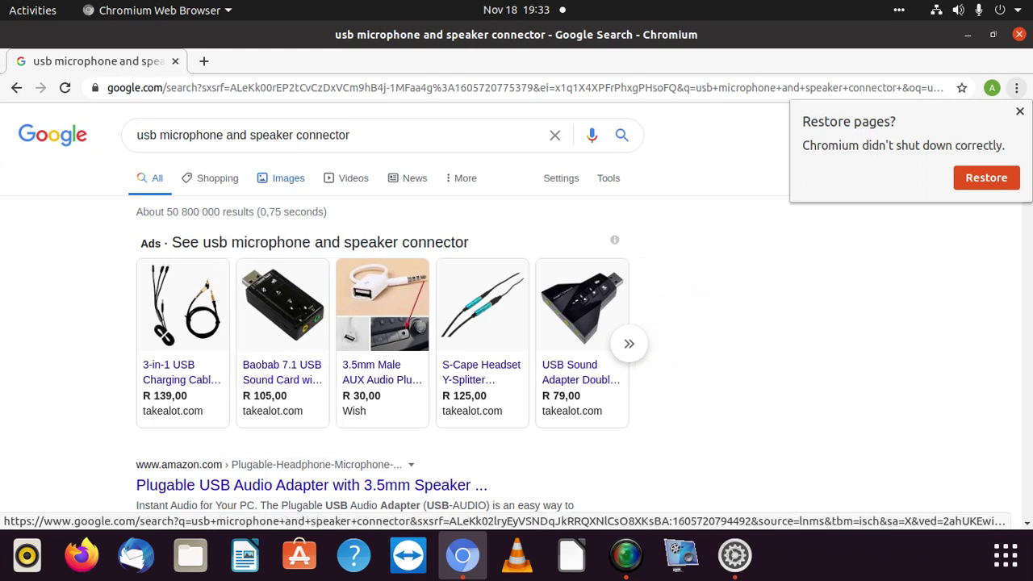
left_click(281, 178)
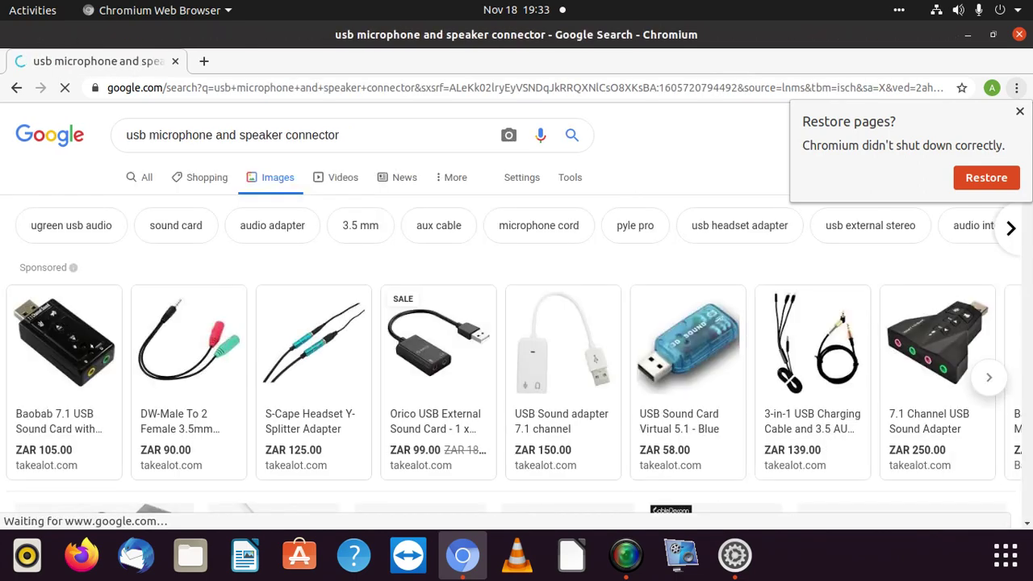
scroll(439, 307, "down", 1)
Step: View the R99 Orico USB External Sound Card Takealot page, dismiss the restore prompt, then minimize Chromium
left_click(439, 282)
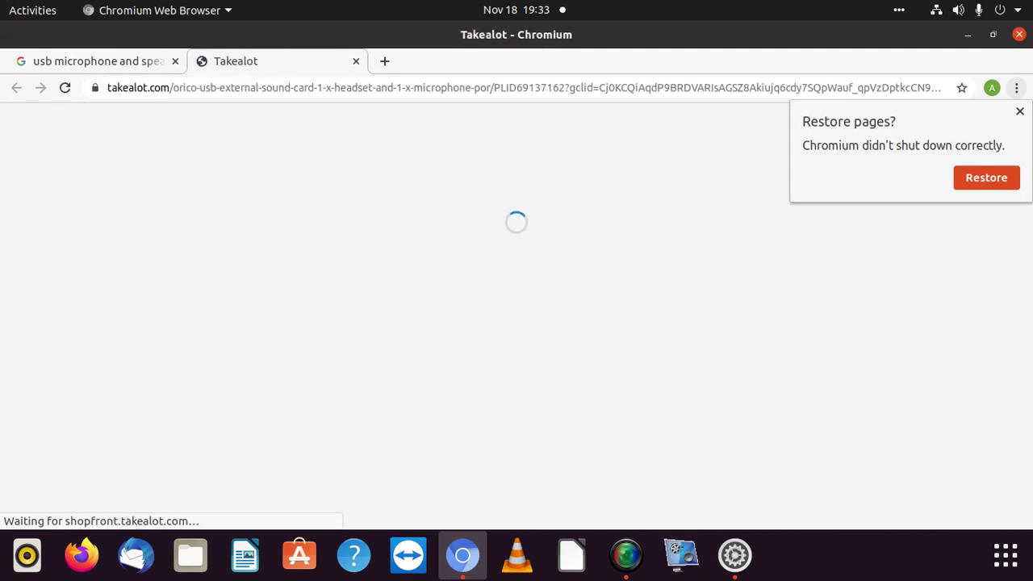
left_click(1019, 111)
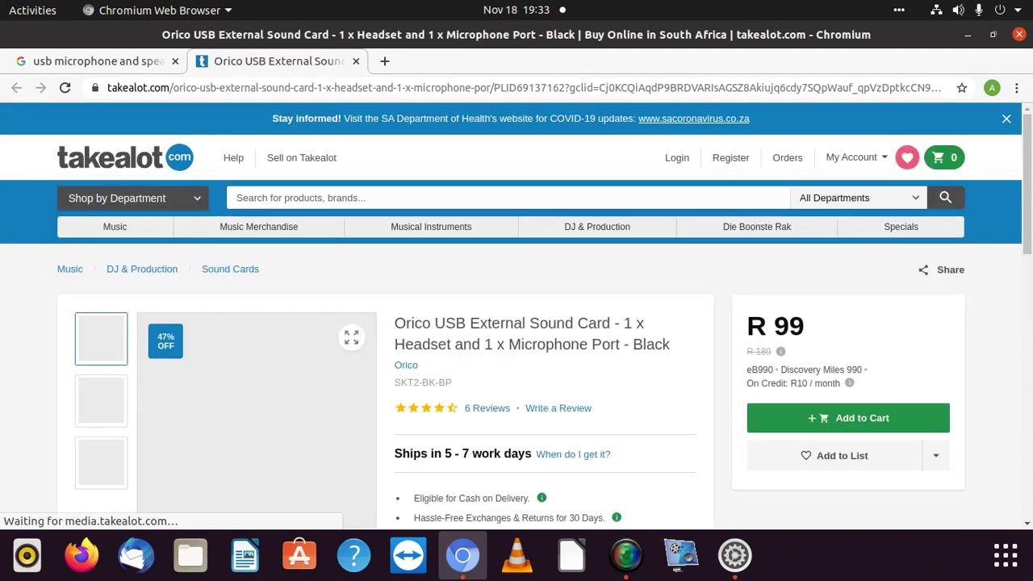
scroll(406, 365, "down", 3)
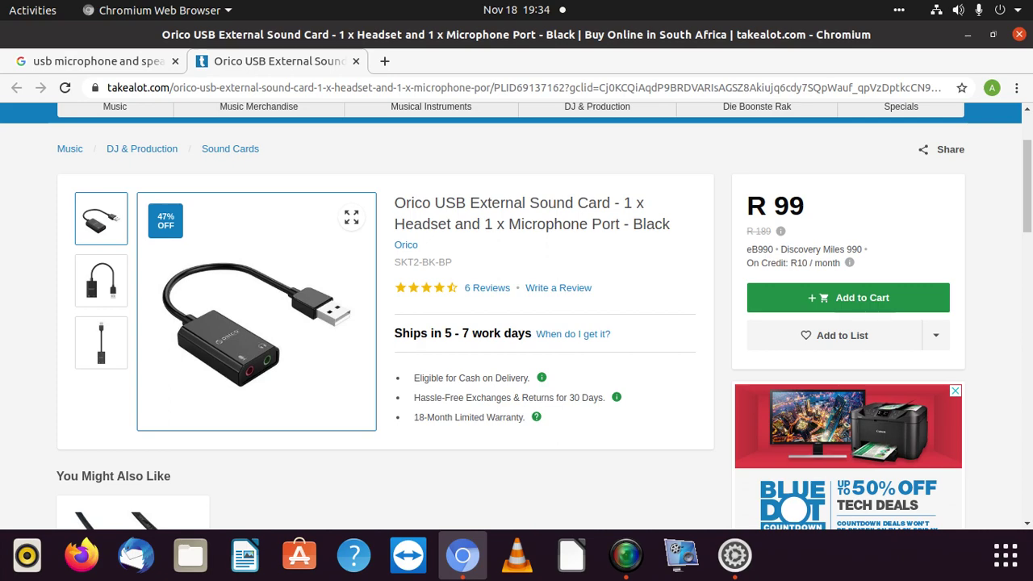
scroll(517, 323, "down", 3)
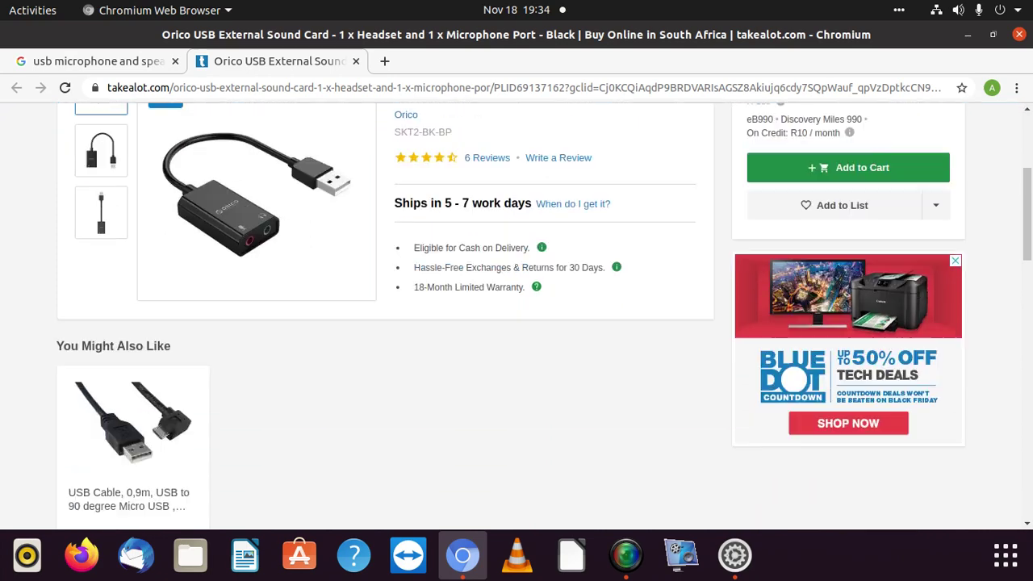
scroll(516, 323, "down", 3)
scroll(517, 323, "up", 5)
scroll(517, 323, "up", 5)
scroll(517, 323, "up", 3)
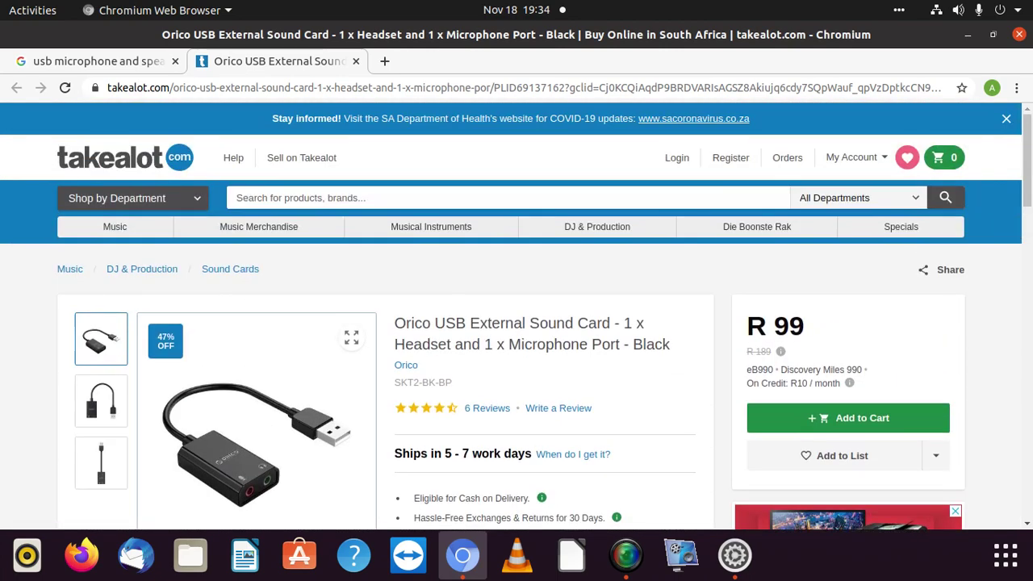
scroll(516, 323, "down", 4)
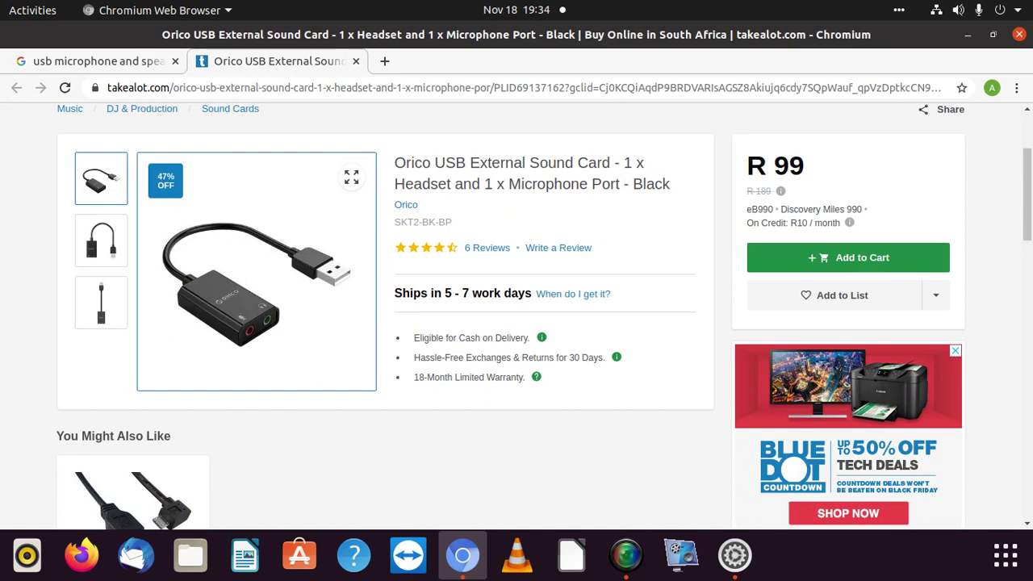
scroll(517, 323, "down", 4)
scroll(516, 323, "down", 1)
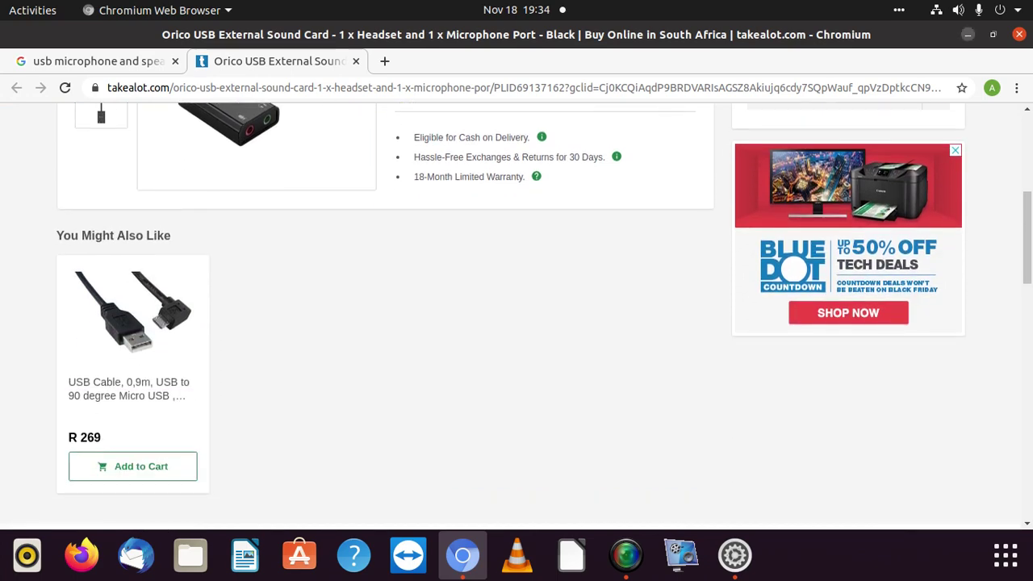
left_click(968, 35)
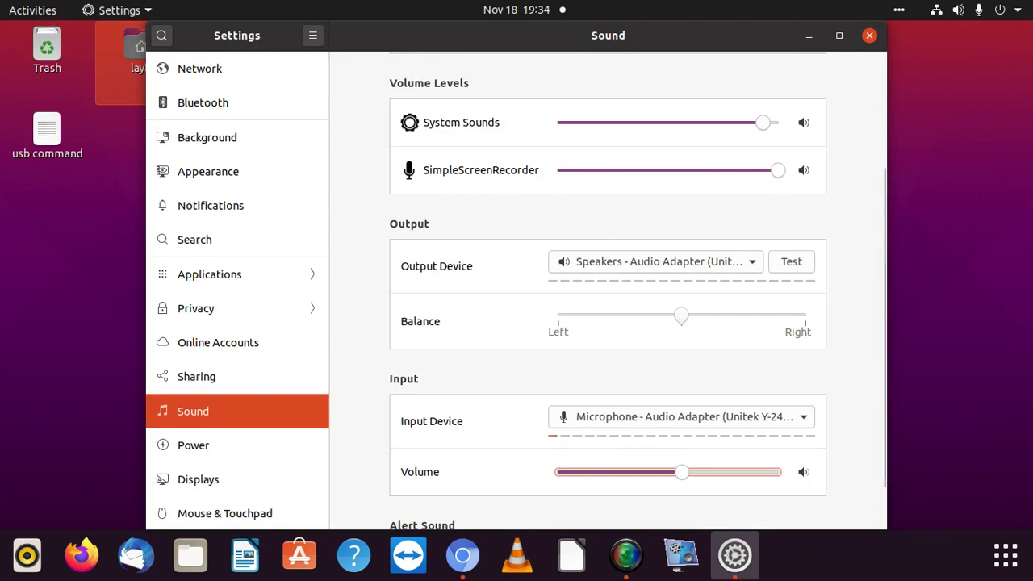
Step: Keep Microphone - Audio Adapter (Unitek Y-247A) as the input device and quit Settings
left_click(682, 417)
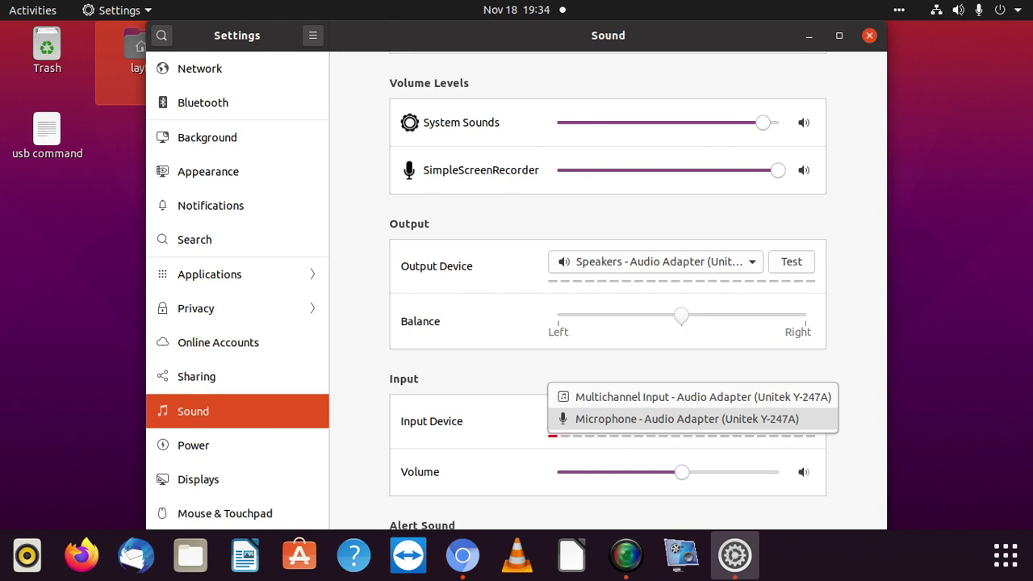
left_click(687, 419)
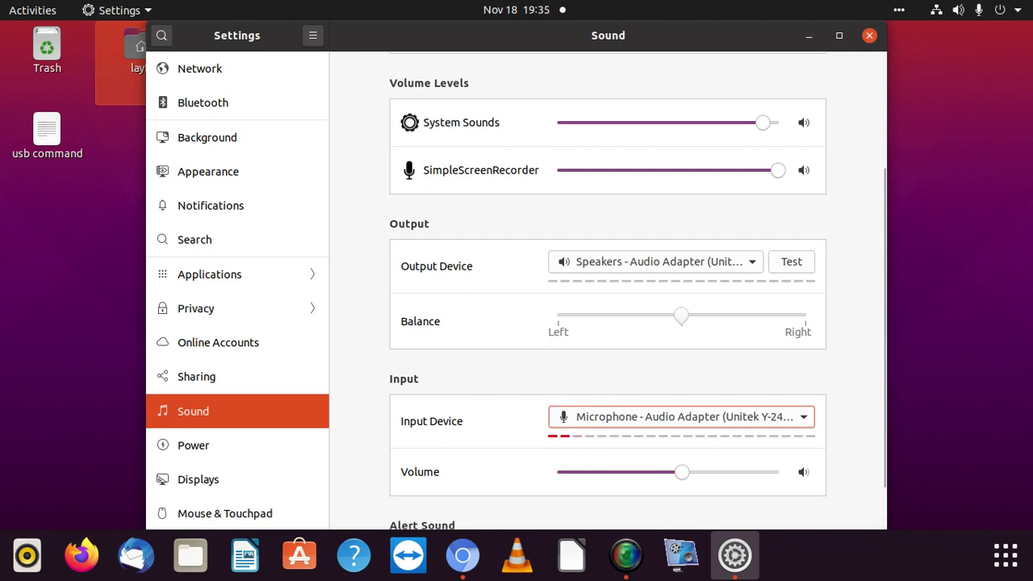
key("ctrl+q")
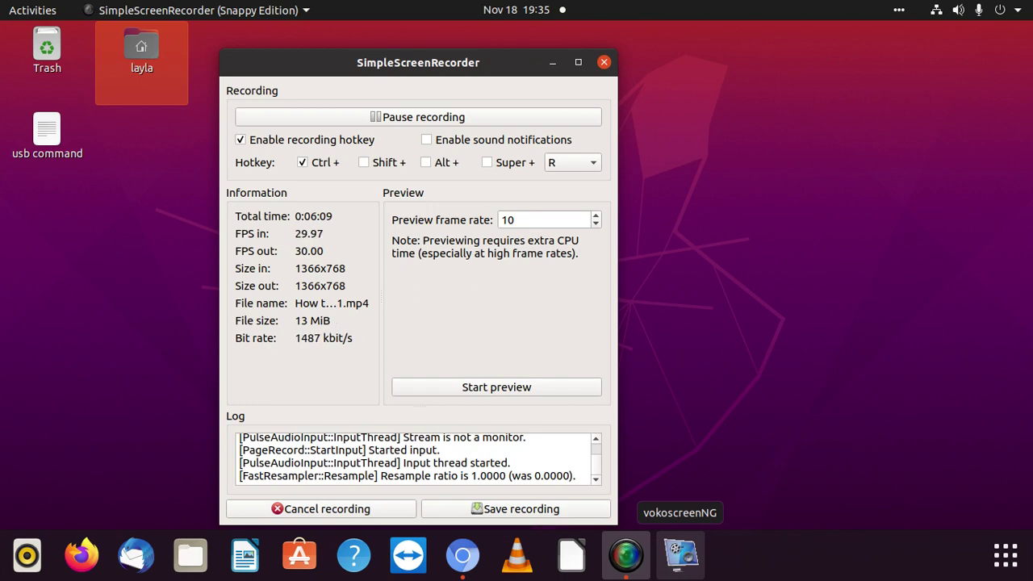
Step: Launch vokoscreenNG, move its window to the screen centre, and show the audio sources tab
left_click(681, 555)
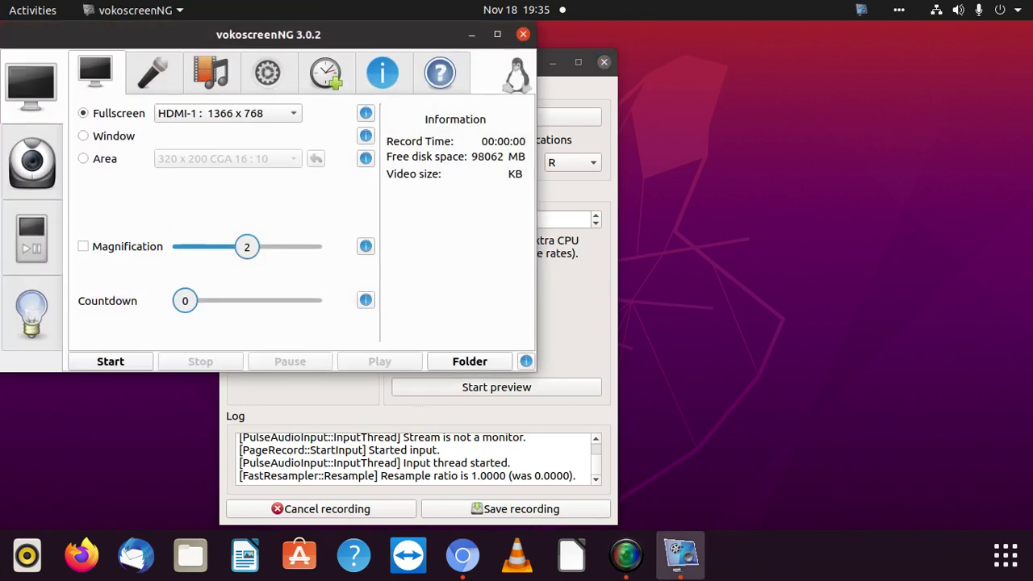
left_click_drag(363, 58, 590, 134)
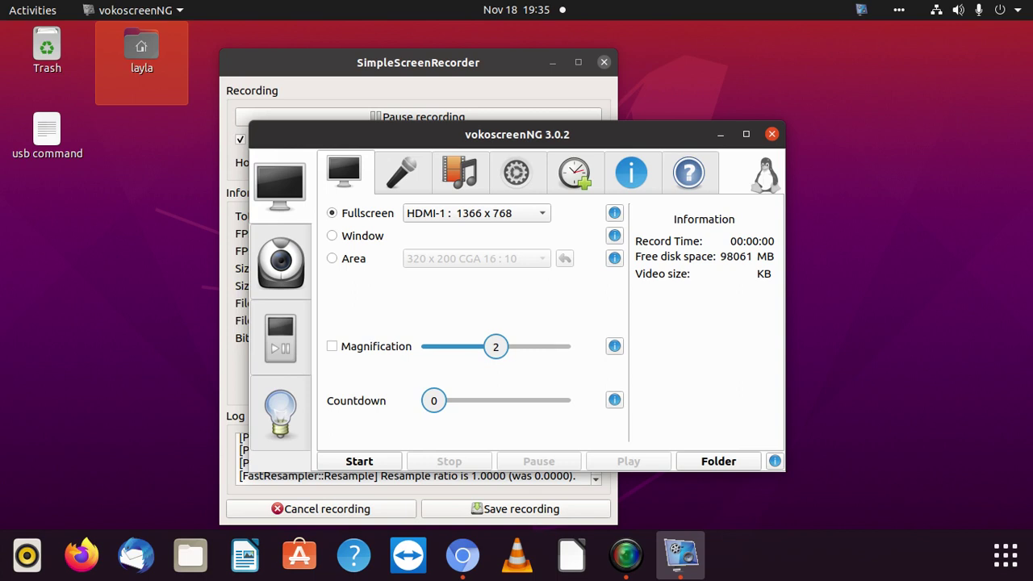
left_click(476, 213)
left_click(402, 173)
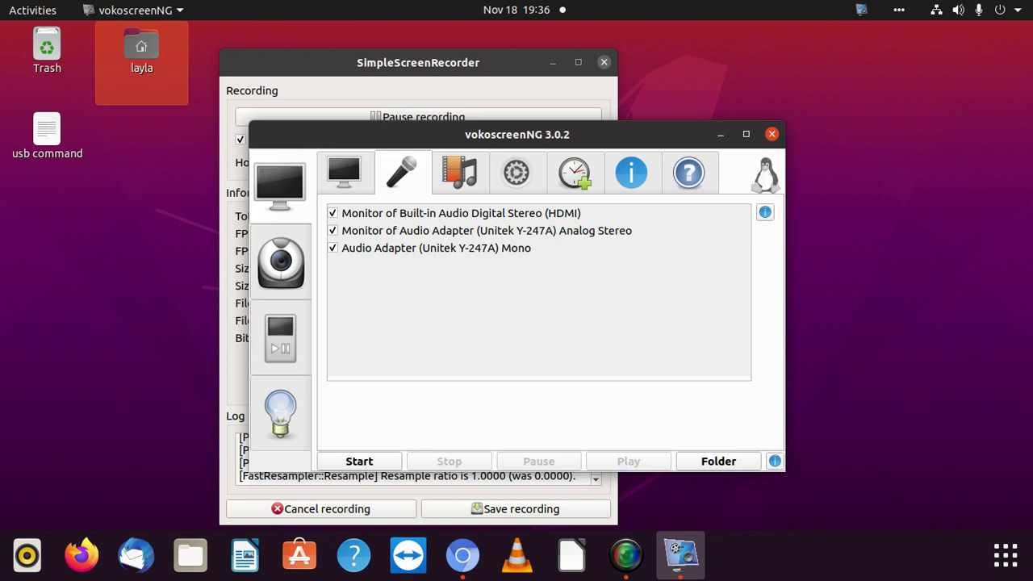
Step: Browse the format, general, timer, available-codecs and help tabs, keeping mp4 as the container
left_click(460, 172)
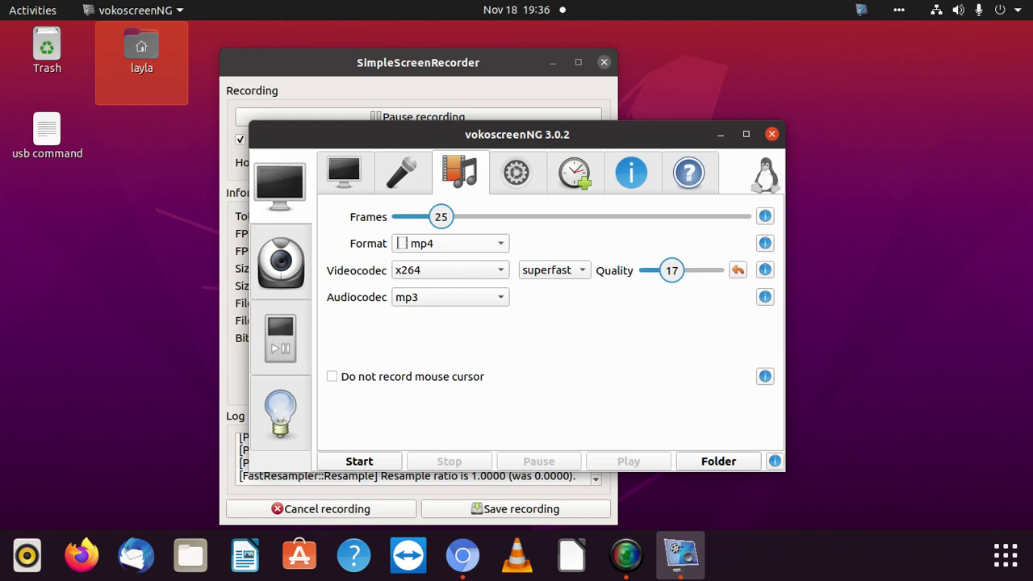
left_click(450, 243)
key("Return")
left_click(516, 172)
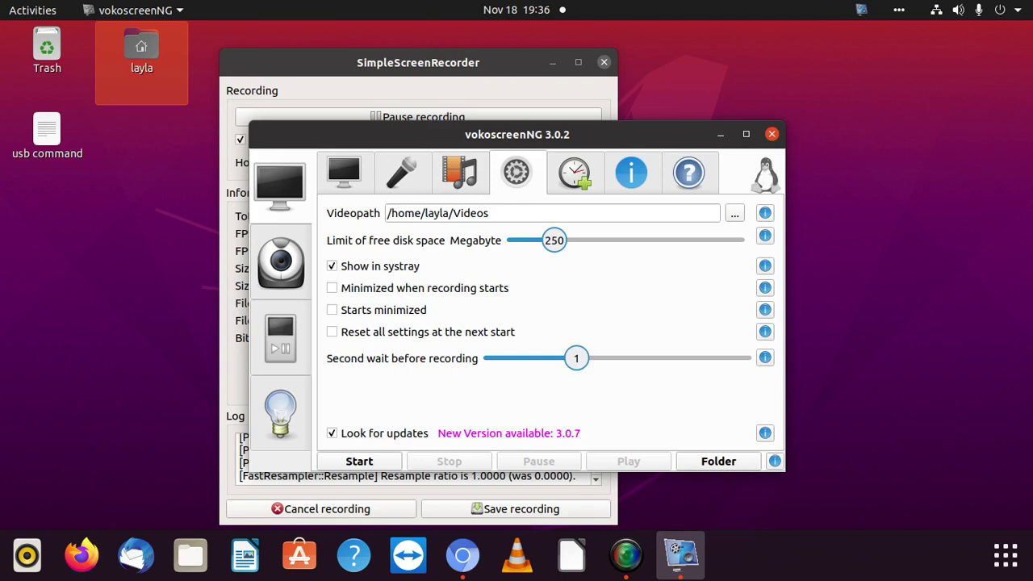
left_click(575, 174)
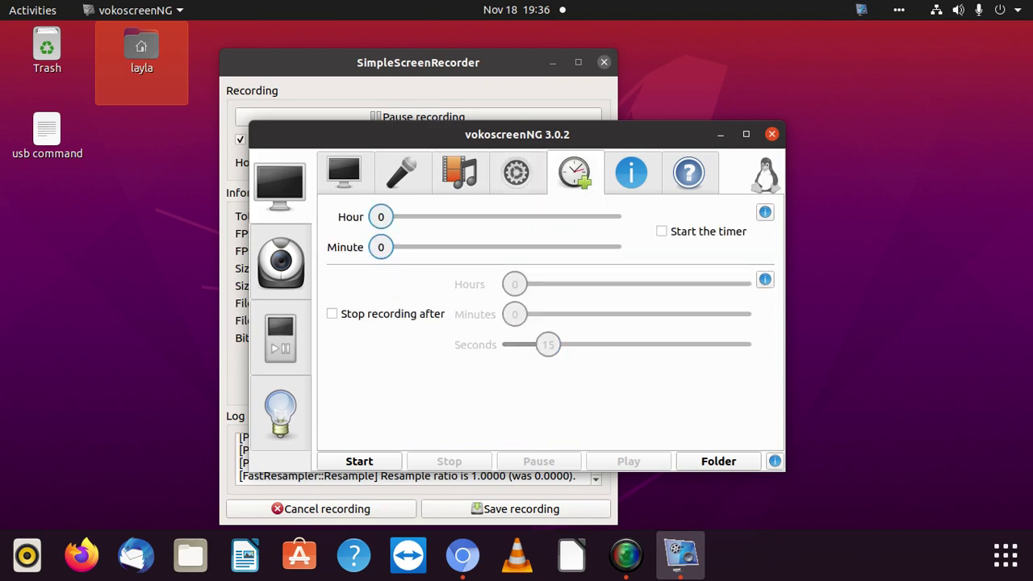
left_click(631, 174)
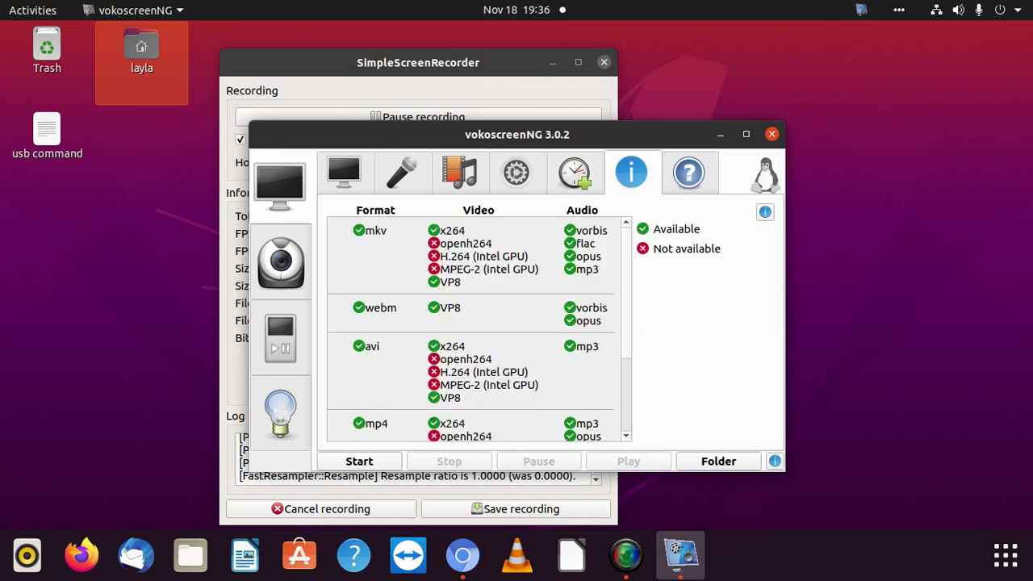
scroll(471, 323, "down", 3)
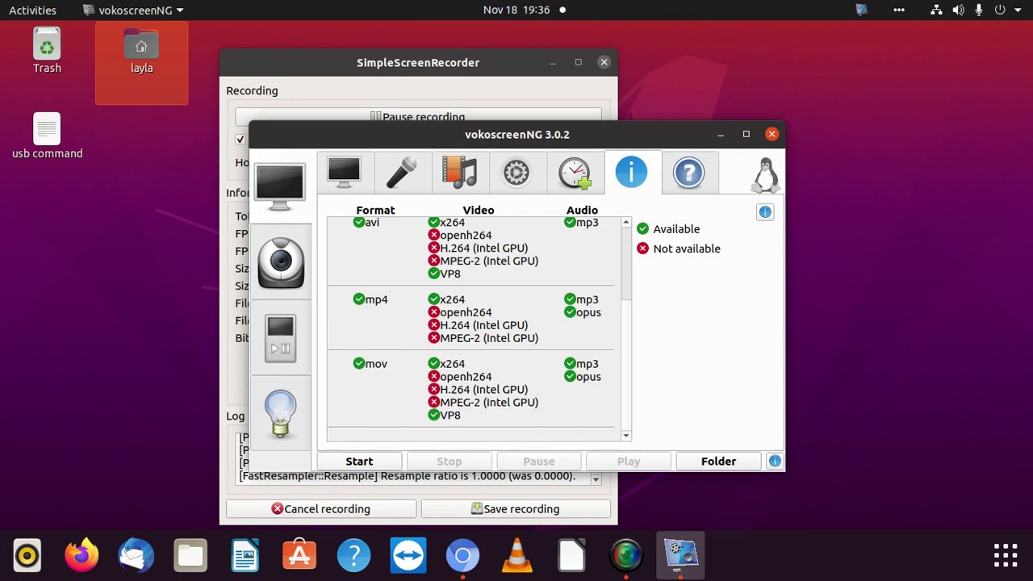
left_click(688, 174)
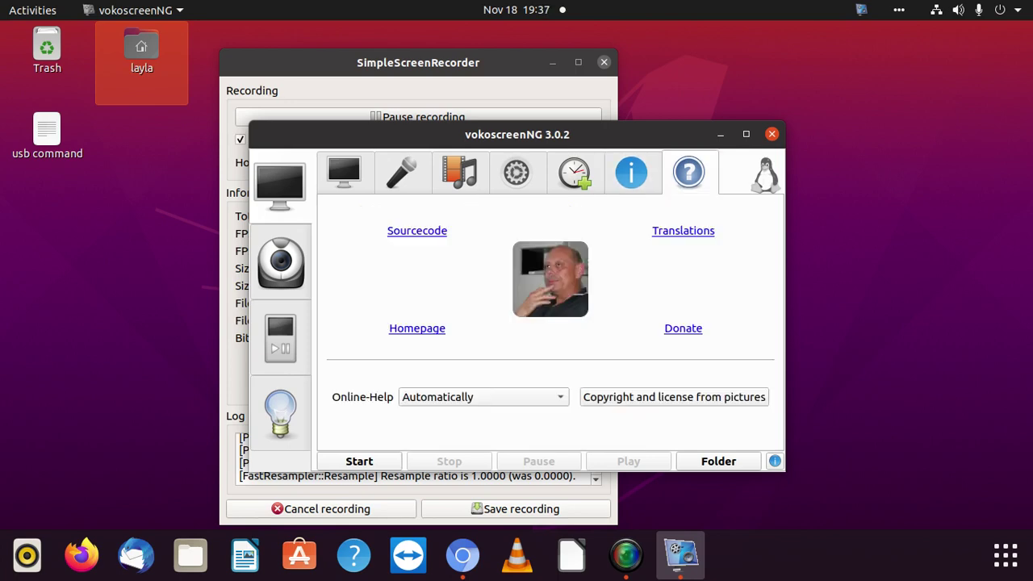
Step: Recheck the audio devices, browse the Camera, Player and Log sections, and return to Screen settings
left_click(402, 174)
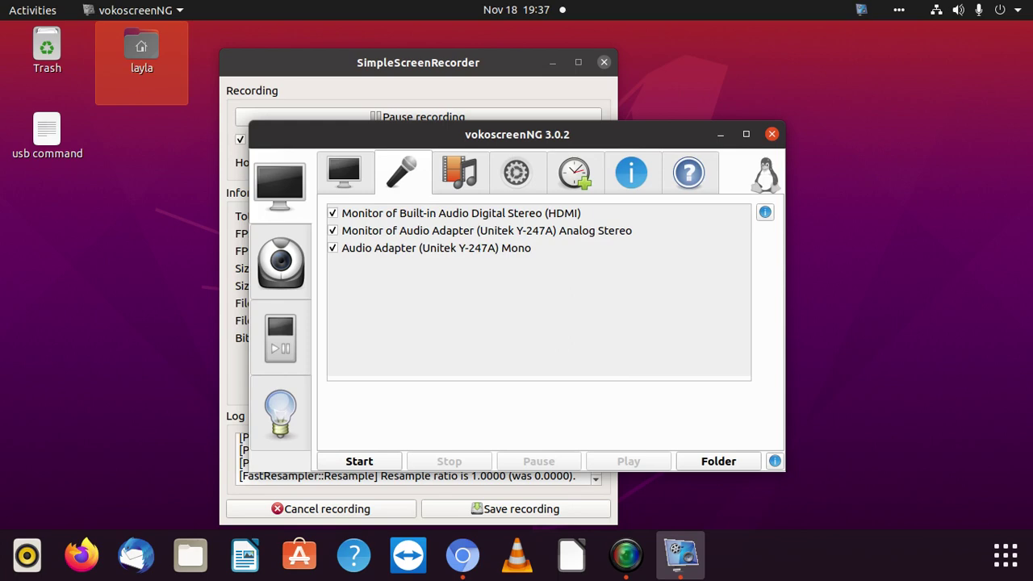
left_click(343, 172)
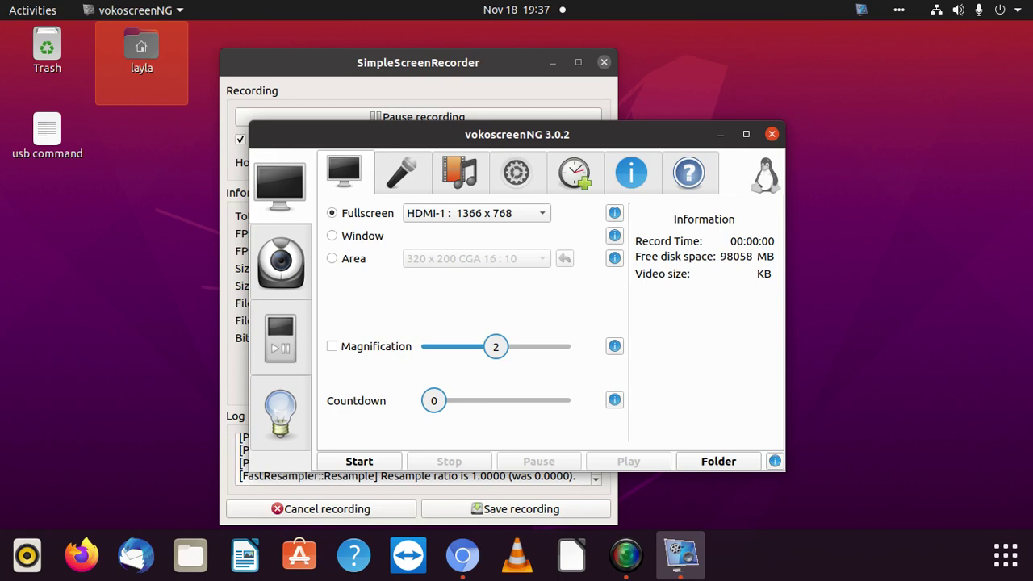
left_click(280, 262)
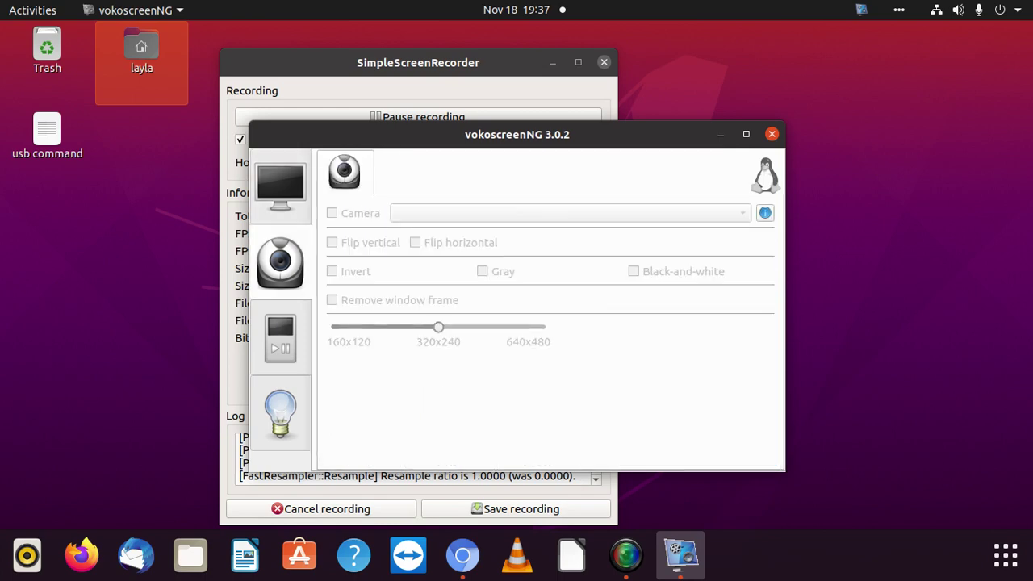
left_click(280, 338)
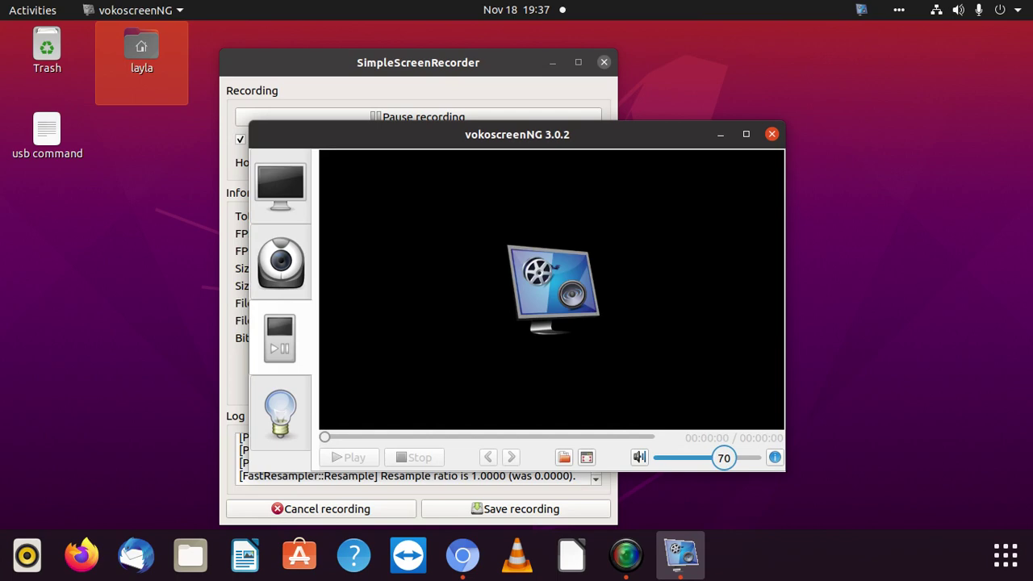
left_click(280, 413)
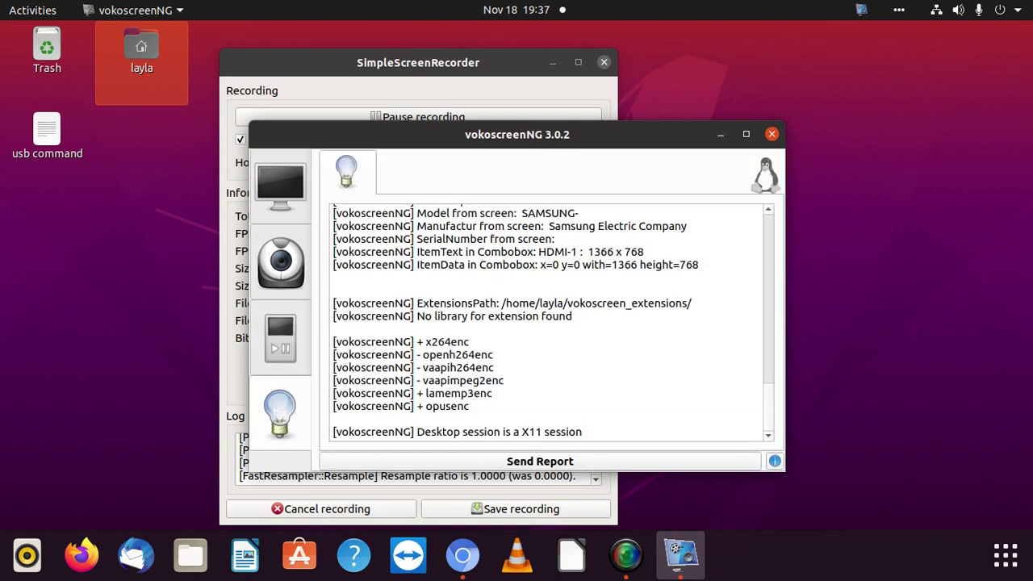
left_click(280, 337)
left_click(280, 263)
left_click(280, 184)
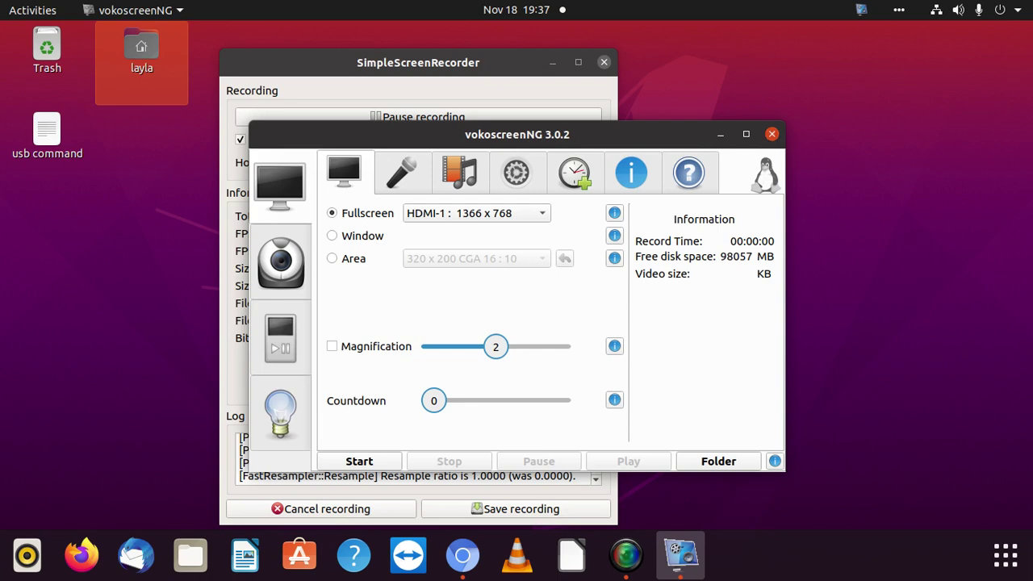
Step: Reposition the vokoscreenNG window and recheck the enabled audio devices
left_click_drag(646, 134, 965, 278)
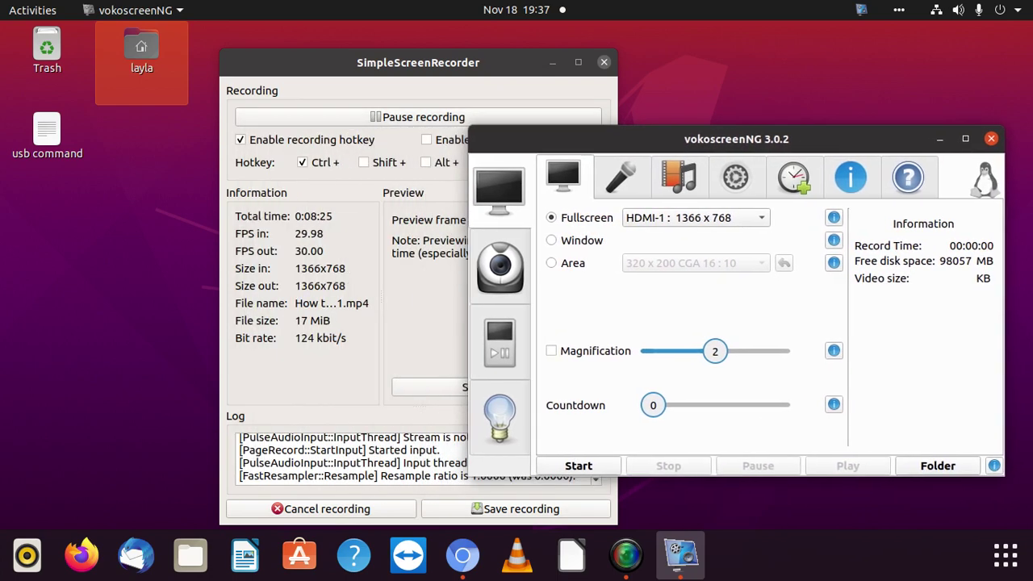
left_click_drag(836, 277, 666, 115)
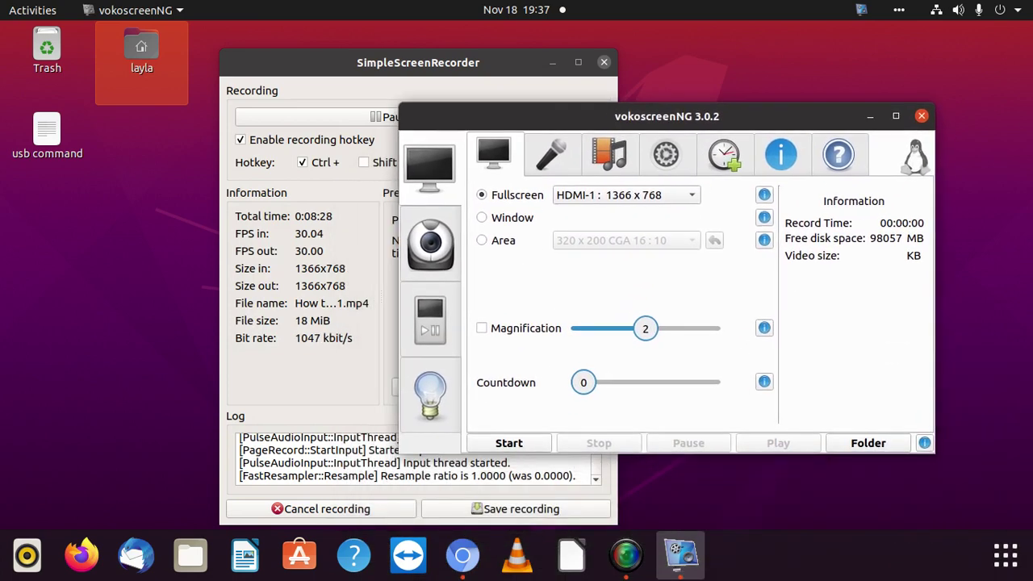
left_click(551, 154)
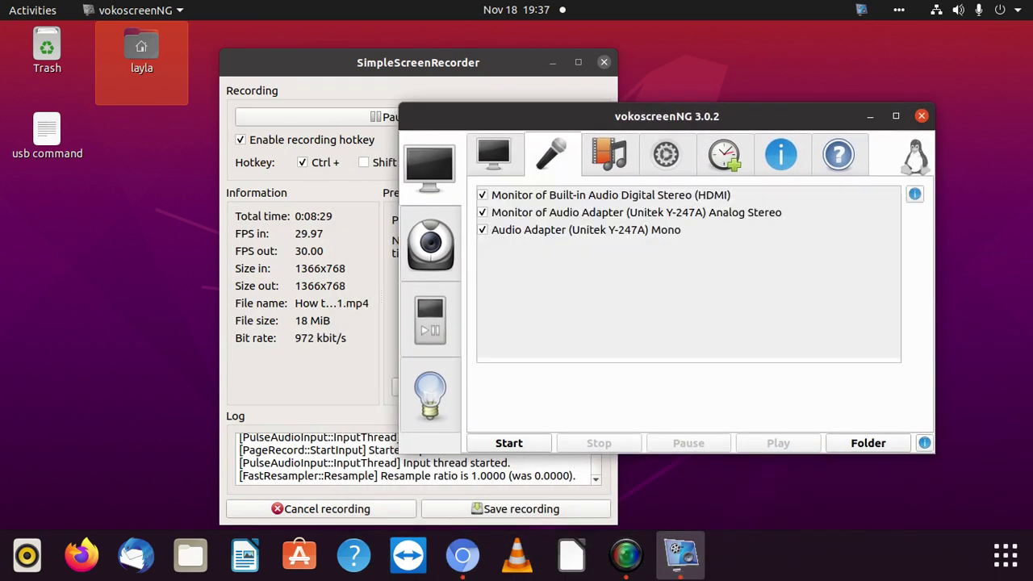
left_click(494, 155)
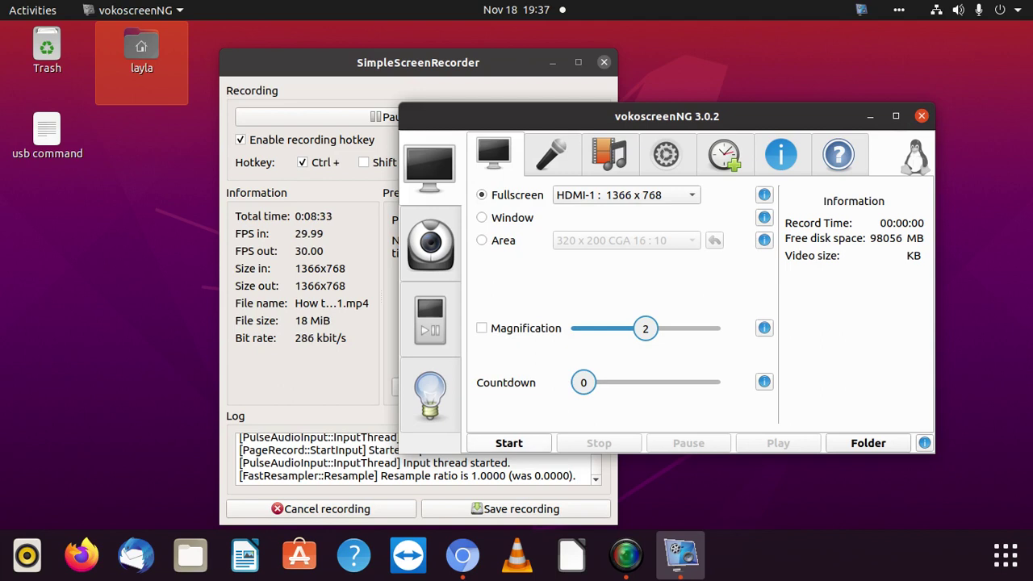
Step: Record a short test clip with one pause and resume, stop it, then close vokoscreenNG
left_click(509, 442)
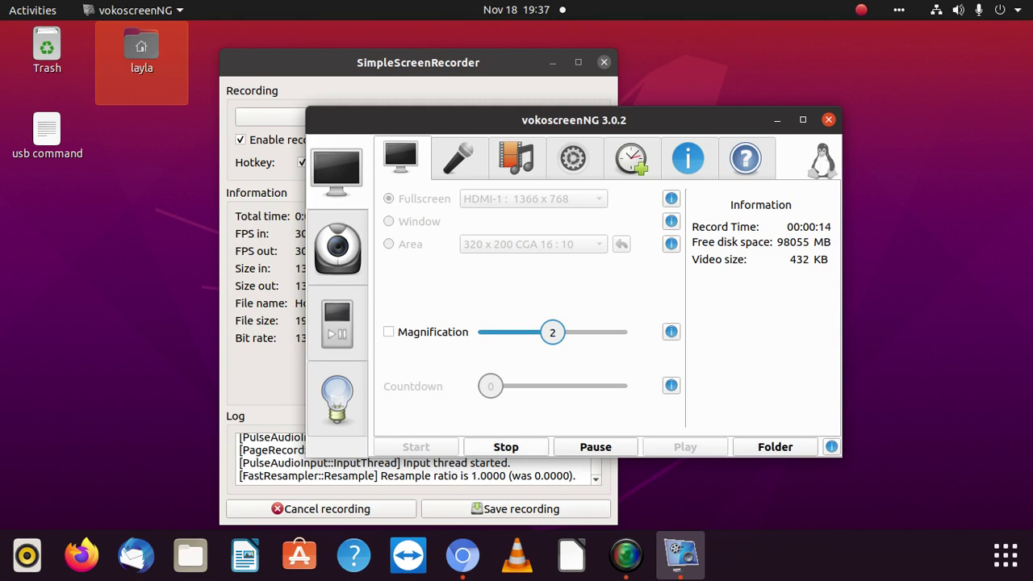
left_click(595, 446)
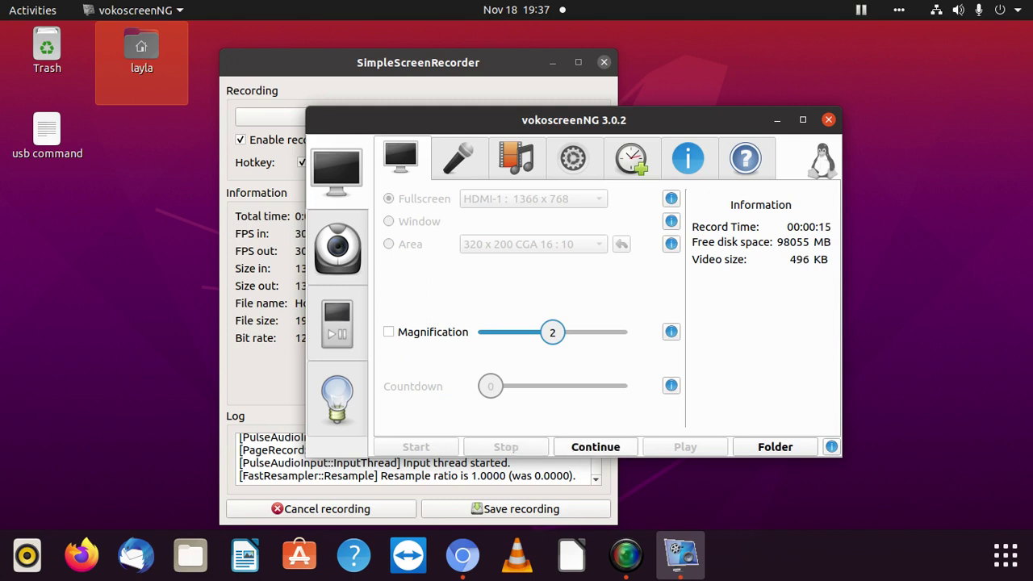
left_click(596, 447)
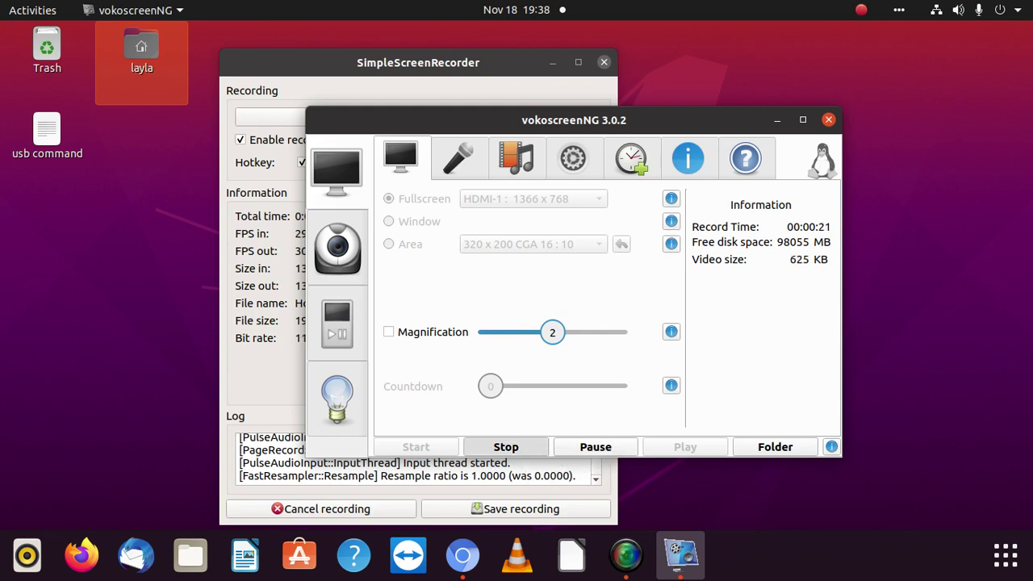
left_click(506, 446)
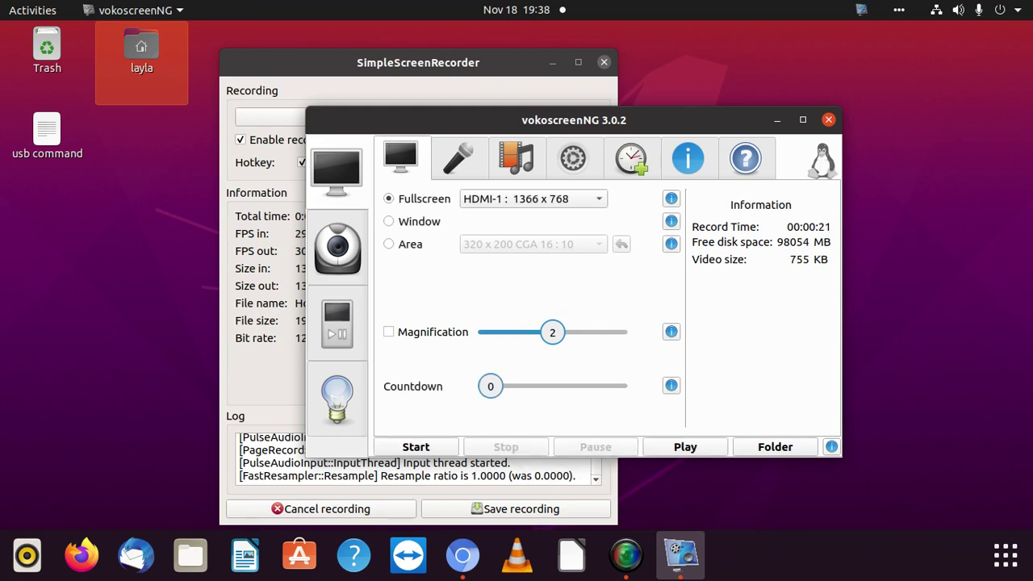
left_click(516, 157)
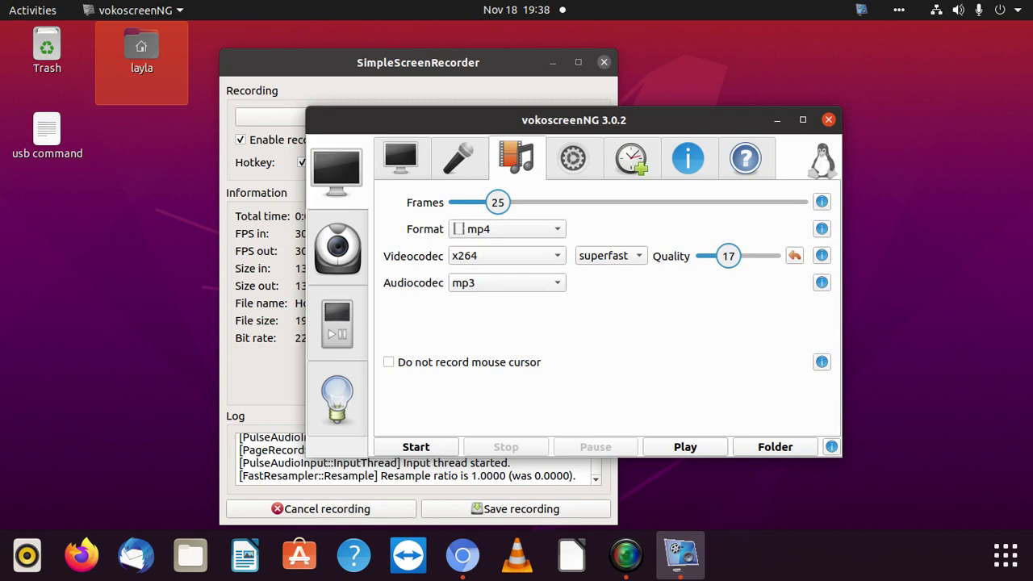
left_click(828, 119)
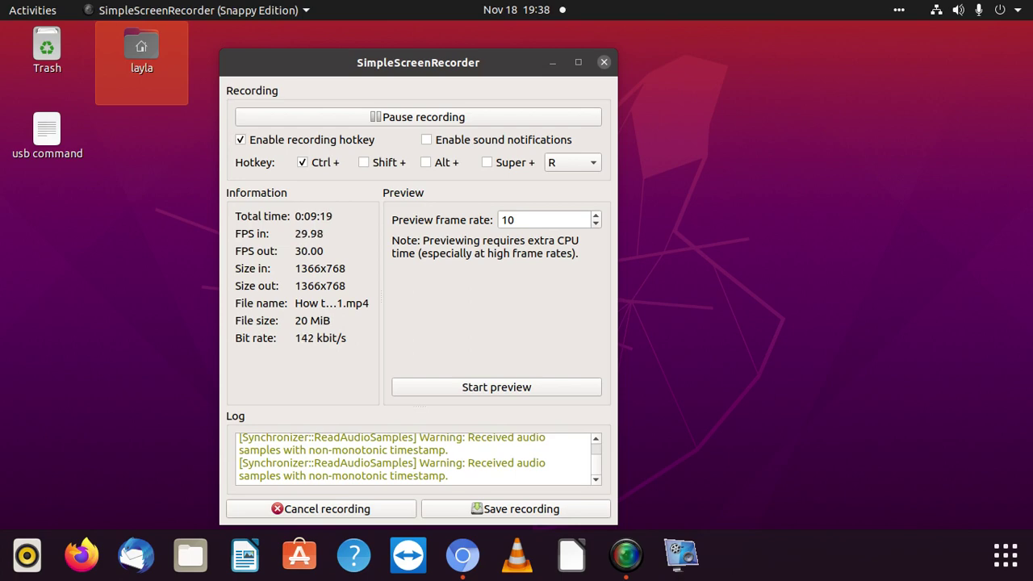
Step: Open Files and go to the Videos folder via the sidebar
left_click(191, 556)
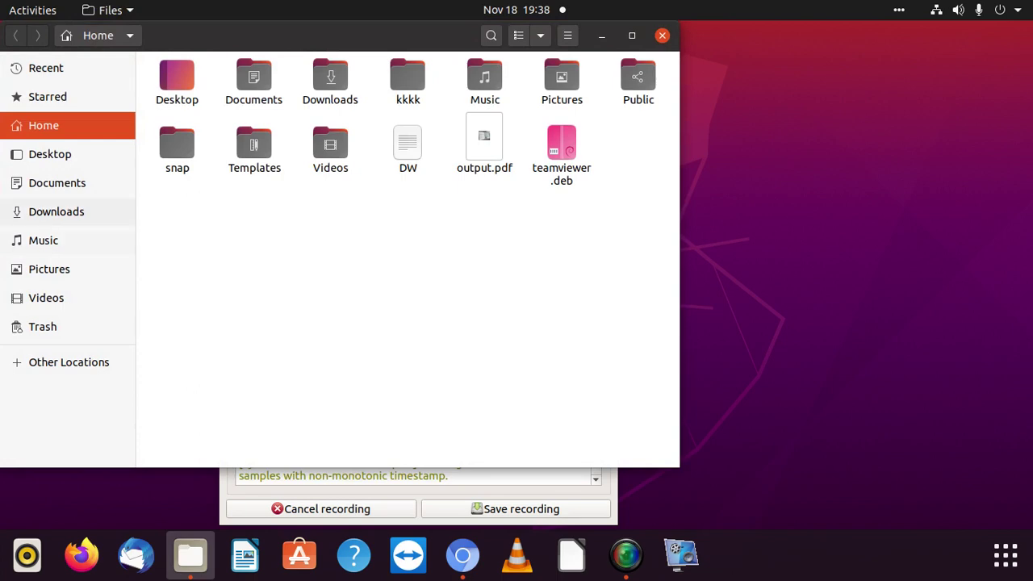
left_click(56, 211)
left_click(43, 240)
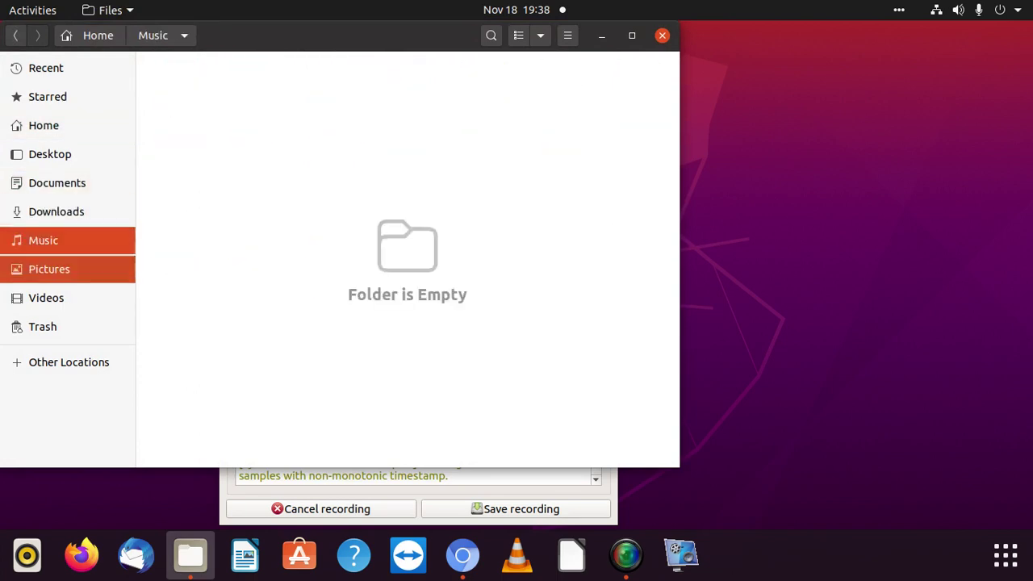
left_click(49, 269)
left_click(46, 298)
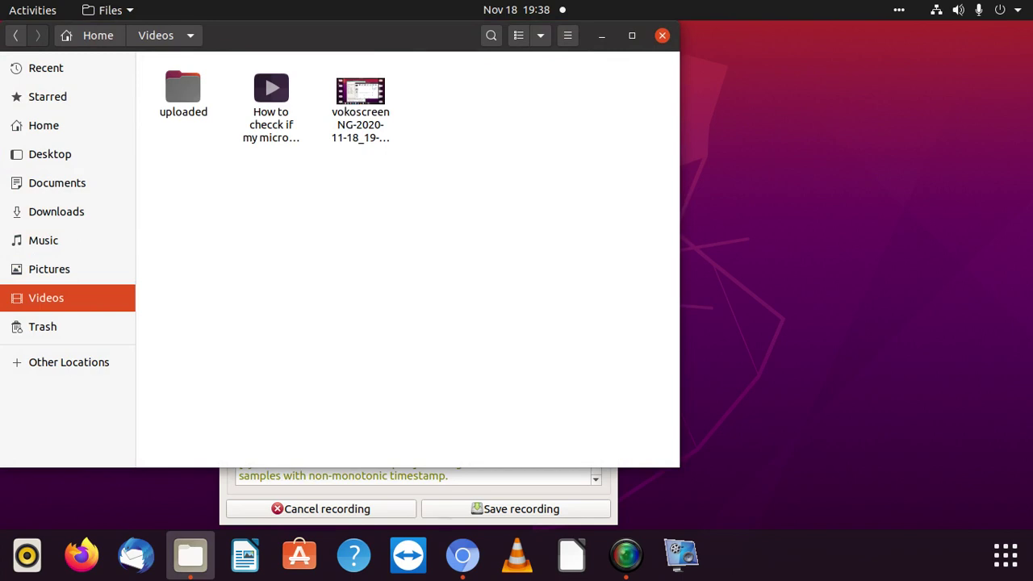
Step: Play the vokoscreenNG mp4 recording in Videos from its right-click menu
mouse_move(339, 35)
left_mouse_down()
mouse_move(521, 244)
mouse_move(536, 141)
left_mouse_up()
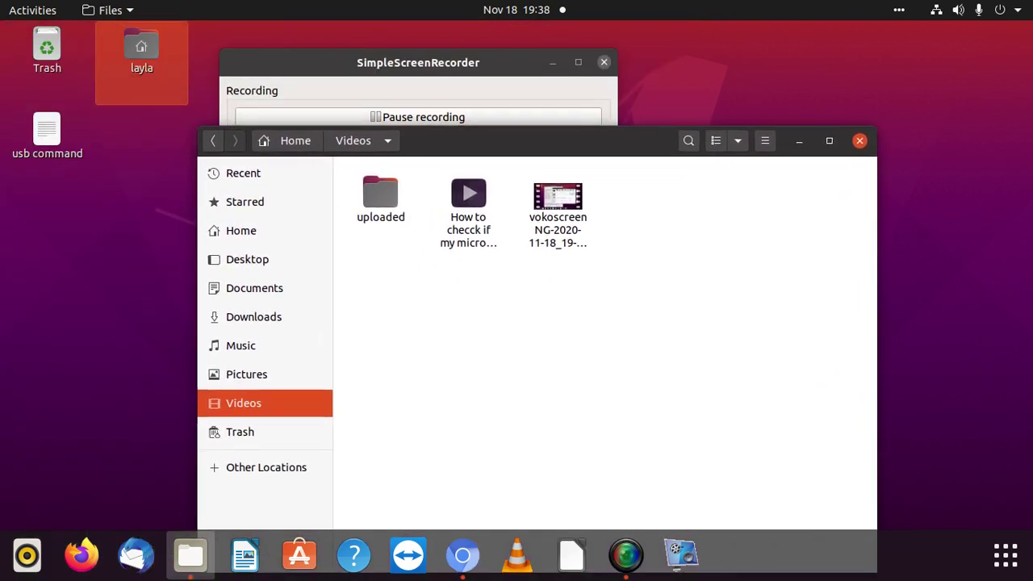
right_click(558, 210)
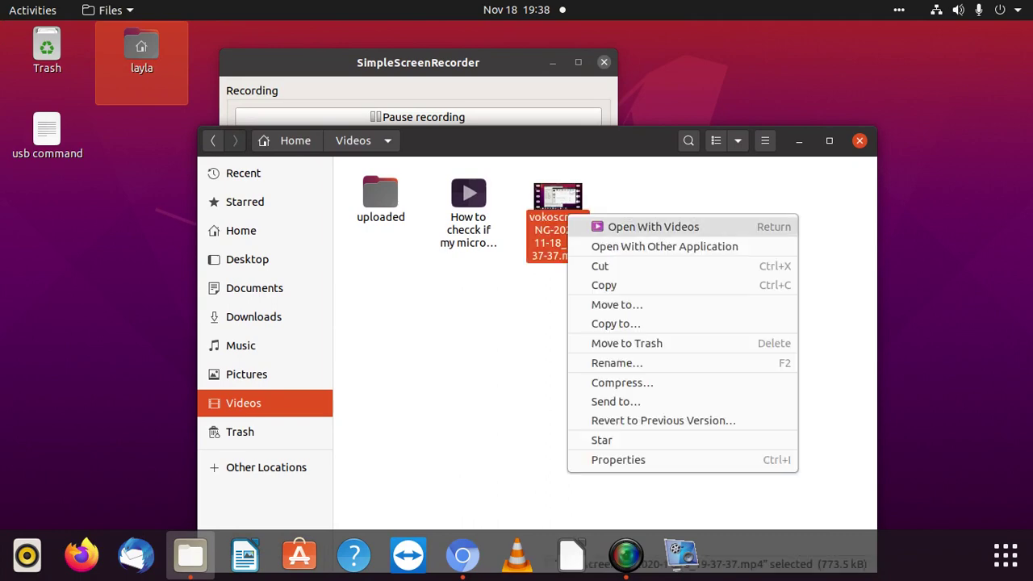
left_click(638, 226)
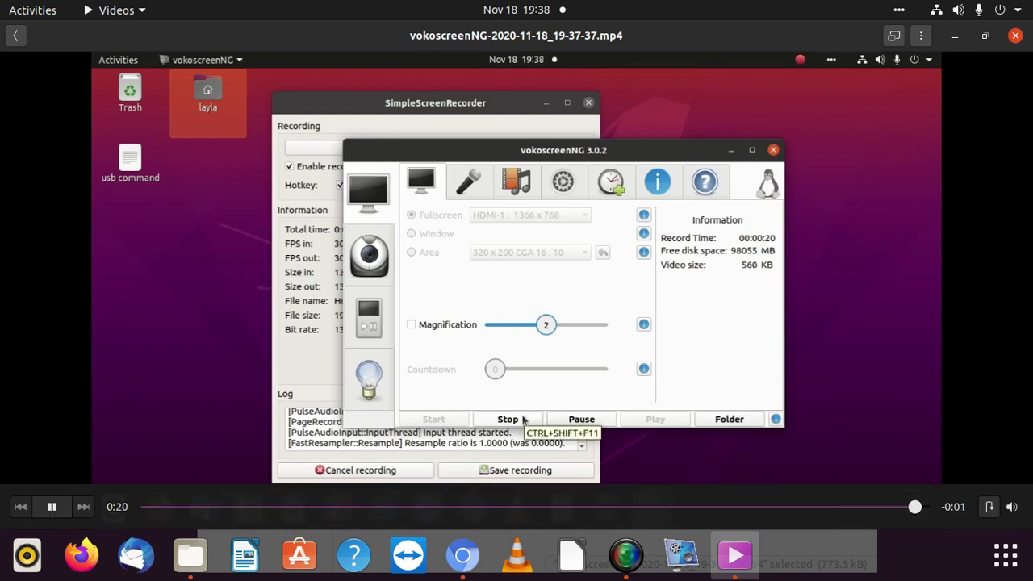
Step: Close the Videos player after the vokoscreenNG test recording finishes playing
left_click(1015, 34)
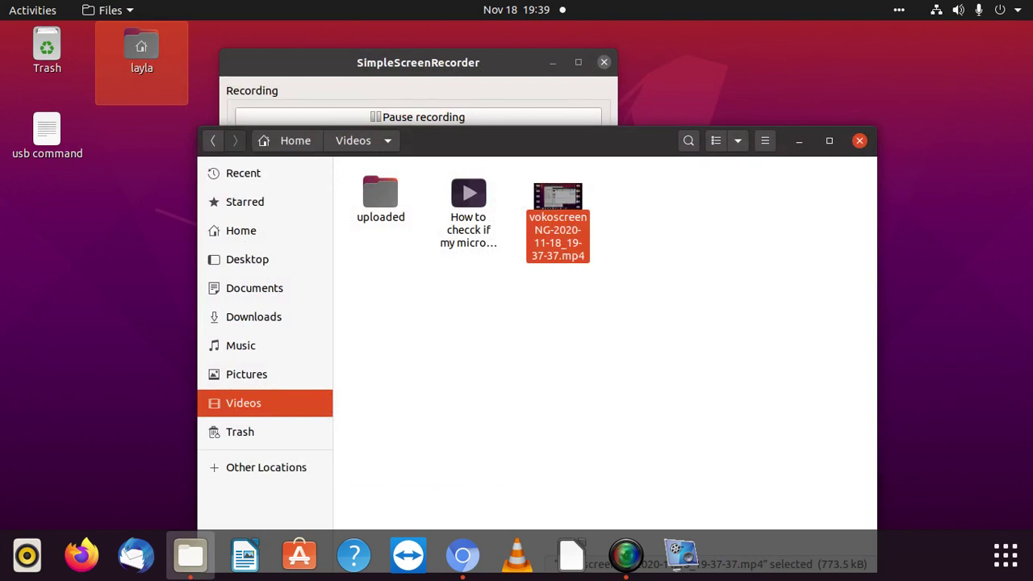
Step: Drag the Files window aside and bring SimpleScreenRecorder back to the front from the dock
mouse_move(646, 141)
left_mouse_down()
mouse_move(667, 380)
mouse_move(693, 181)
mouse_move(537, 78)
left_mouse_up()
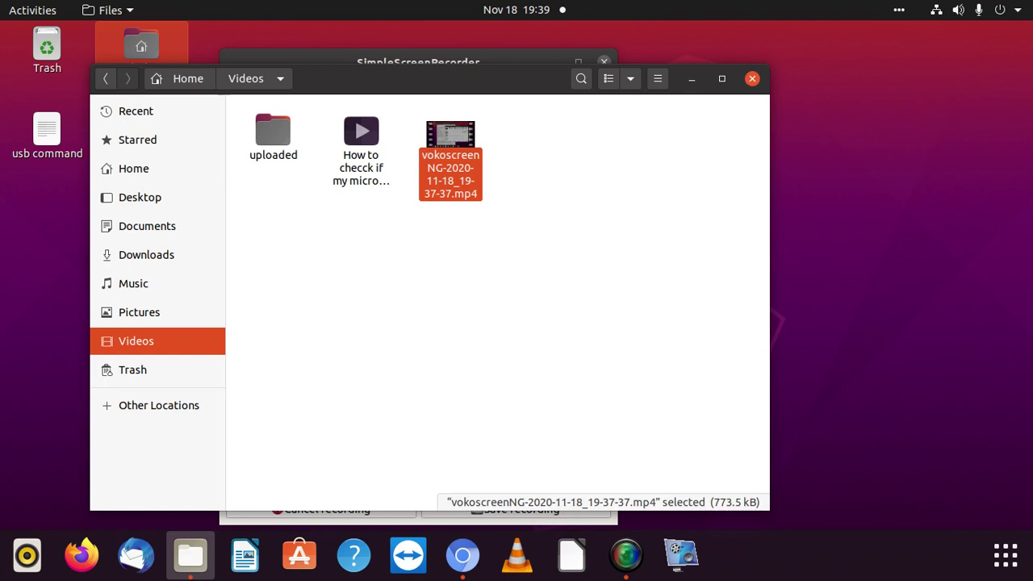
left_click(626, 555)
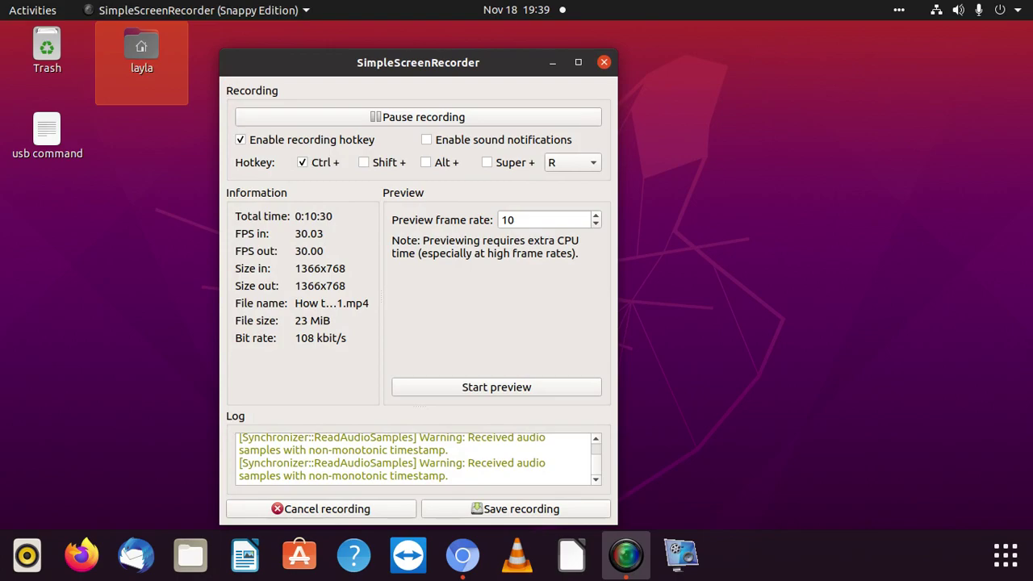